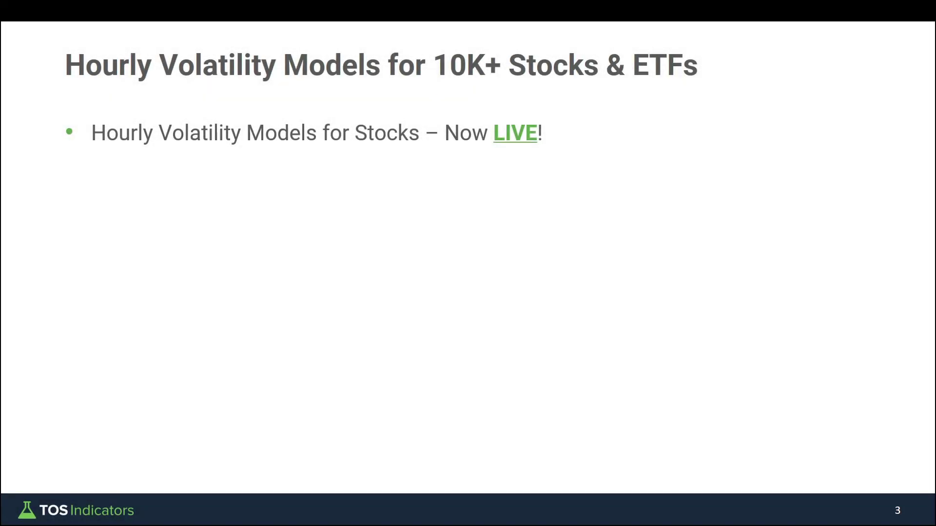
# Underline "Hourly Volatility Models for Stocks" in ink, add an arrow and check mark below it, and erase the ink
pyautogui.moveTo(95, 147); pyautogui.dragTo(422, 148)
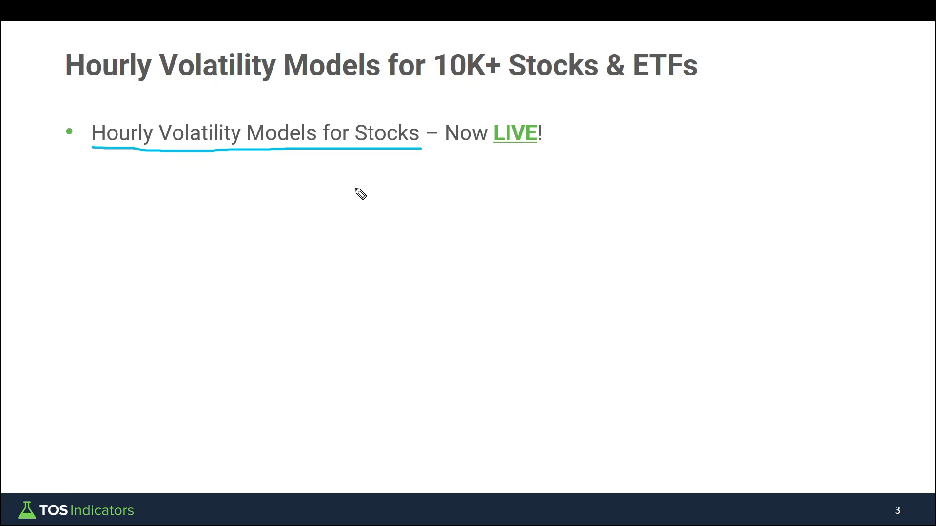
pyautogui.moveTo(369, 166)
pyautogui.mouseDown()
pyautogui.moveTo(423, 200)
pyautogui.moveTo(466, 203)
pyautogui.moveTo(504, 175)
pyautogui.mouseUp()
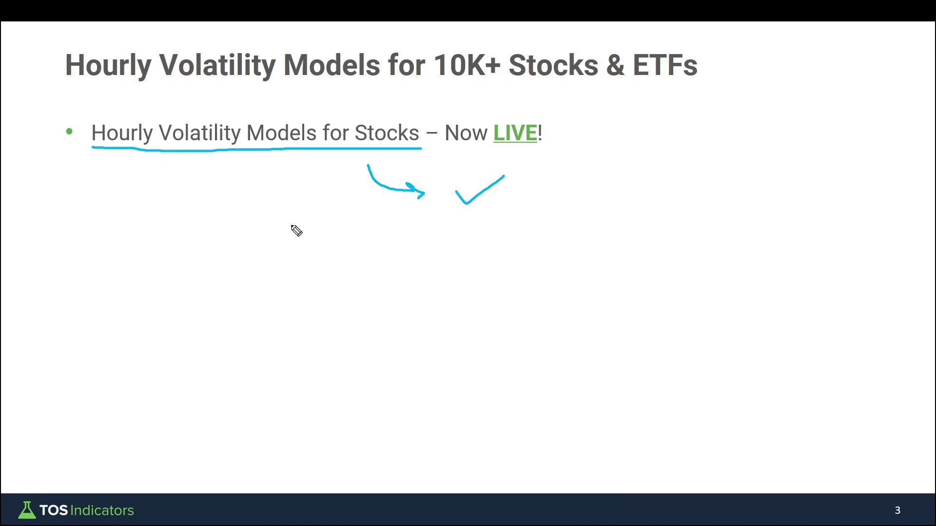
pyautogui.moveTo(312, 282)
pyautogui.mouseDown()
pyautogui.moveTo(341, 308)
pyautogui.moveTo(319, 313)
pyautogui.mouseUp()
pyautogui.moveTo(414, 312); pyautogui.dragTo(436, 282)
pyautogui.press('e')
pyautogui.moveTo(141, 220)
pyautogui.mouseDown()
pyautogui.moveTo(174, 162)
pyautogui.moveTo(186, 179)
pyautogui.mouseUp()
pyautogui.press('e')
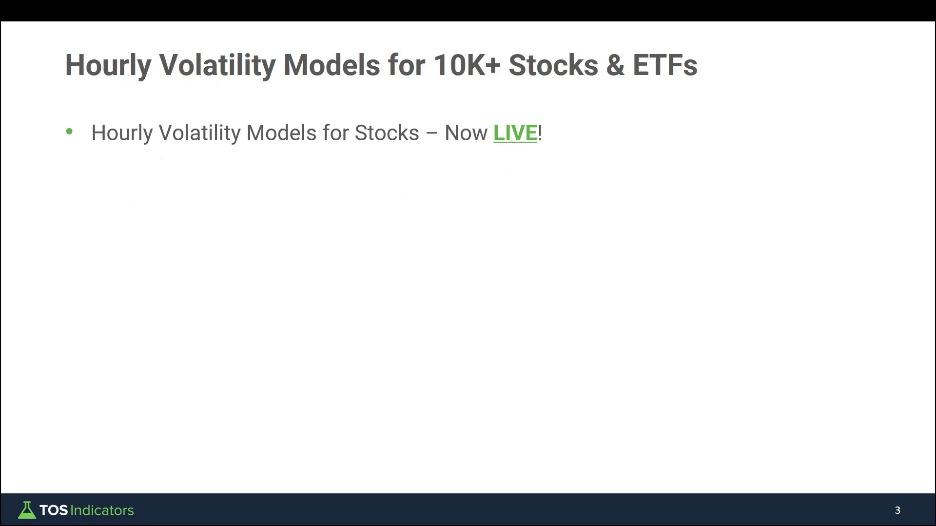
# Show the Volatility Box indicator page and temporarily mark its Indicator link, symbols box with "100-120", Generate Indicator and Hourly Model
pyautogui.hotkey('alt', 'Tab')
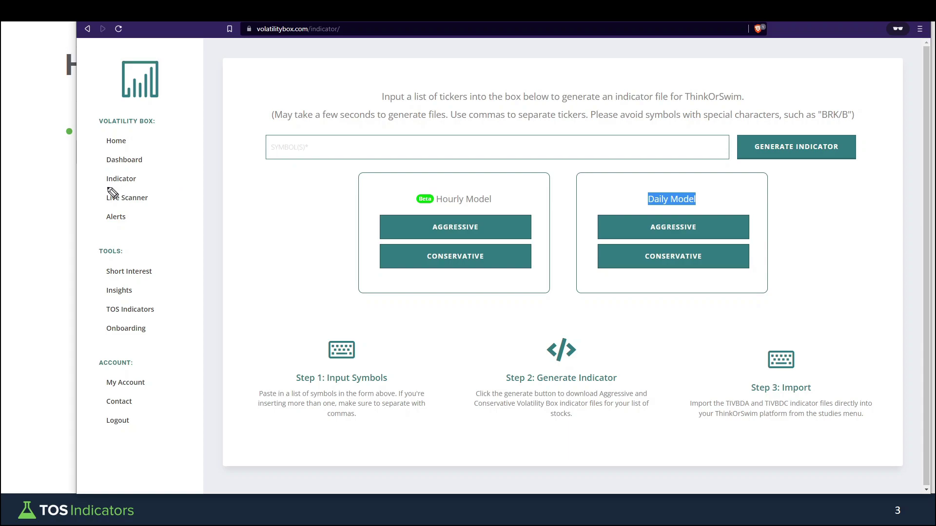
pyautogui.moveTo(106, 188); pyautogui.dragTo(141, 187)
pyautogui.moveTo(210, 201); pyautogui.dragTo(276, 168)
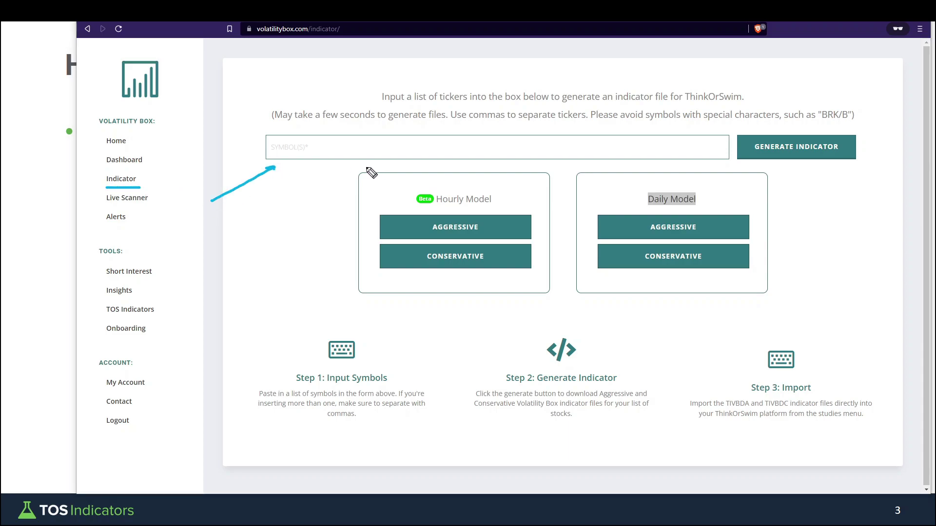
pyautogui.moveTo(280, 143)
pyautogui.mouseDown()
pyautogui.moveTo(280, 152)
pyautogui.moveTo(355, 136)
pyautogui.moveTo(351, 148)
pyautogui.mouseUp()
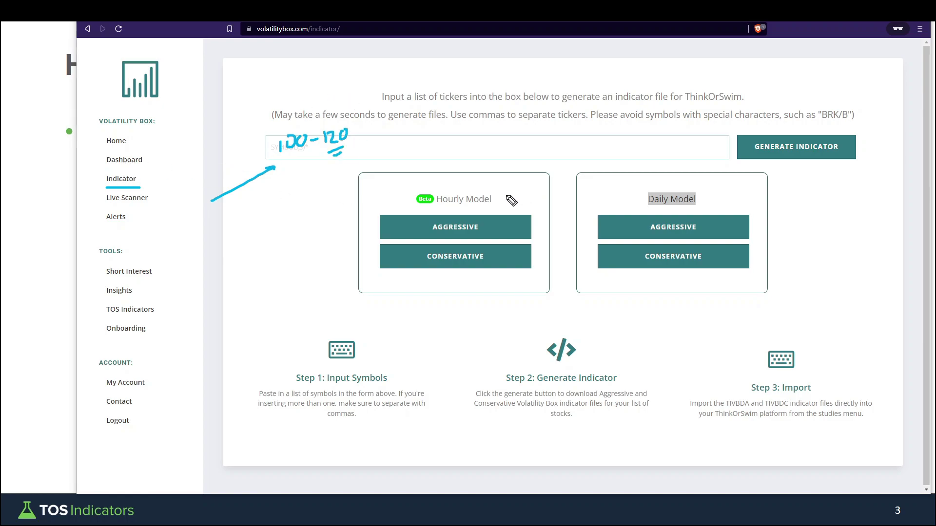
pyautogui.click(780, 196)
pyautogui.moveTo(780, 196)
pyautogui.mouseDown()
pyautogui.moveTo(800, 170)
pyautogui.moveTo(800, 182)
pyautogui.mouseUp()
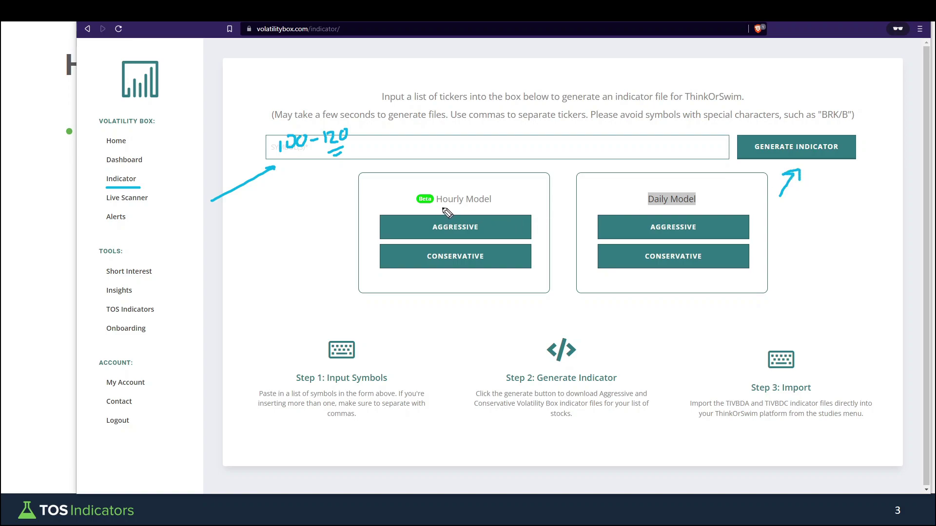
pyautogui.moveTo(433, 210); pyautogui.dragTo(488, 211)
pyautogui.press('e')
pyautogui.press('Right')
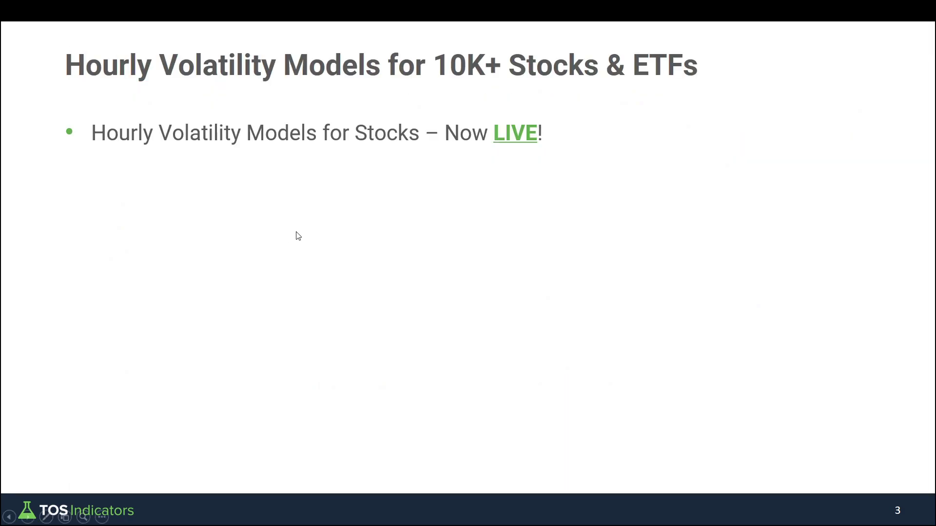
# Reveal the bullets on extended hours and the symbol limit per file, temporarily underlining "file" and "PC"
pyautogui.press('Right')
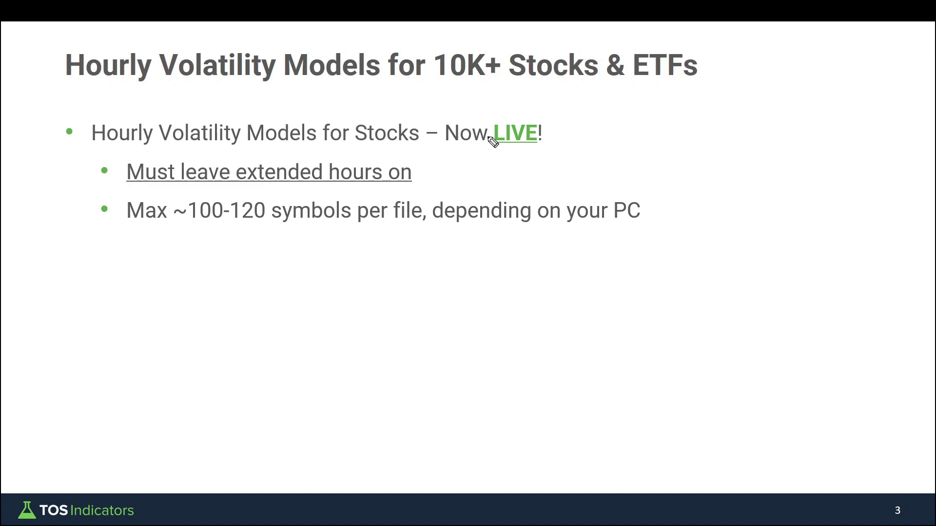
pyautogui.moveTo(390, 224); pyautogui.dragTo(421, 224)
pyautogui.moveTo(613, 225); pyautogui.dragTo(637, 225)
pyautogui.press('e')
# Reveal the bullets on the personal indicator set and temporarily mark them with underlines, arrows and the note "AMD"
pyautogui.press('Right')
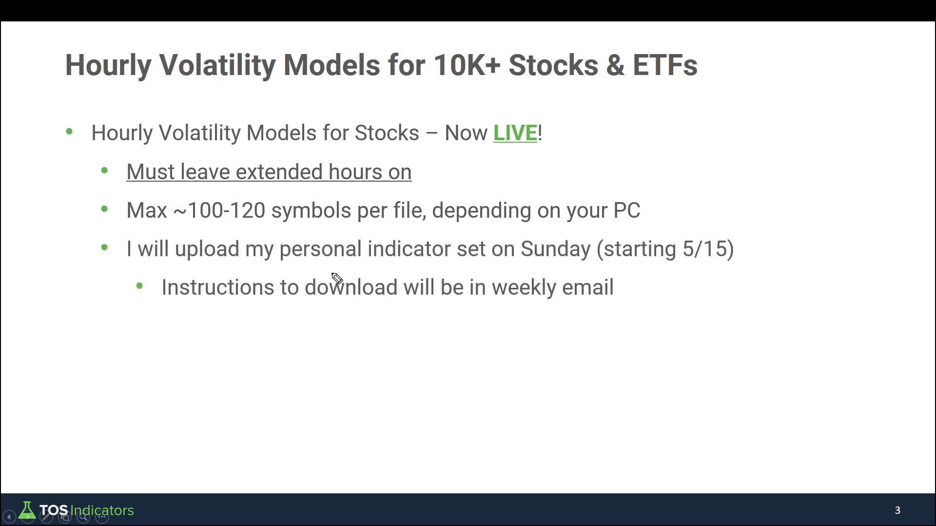
pyautogui.moveTo(274, 264); pyautogui.dragTo(474, 253)
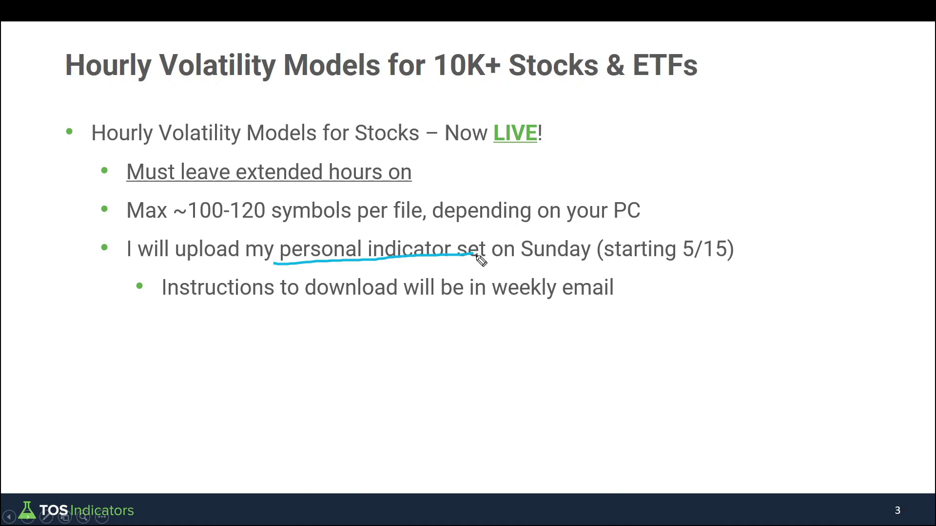
pyautogui.press('e')
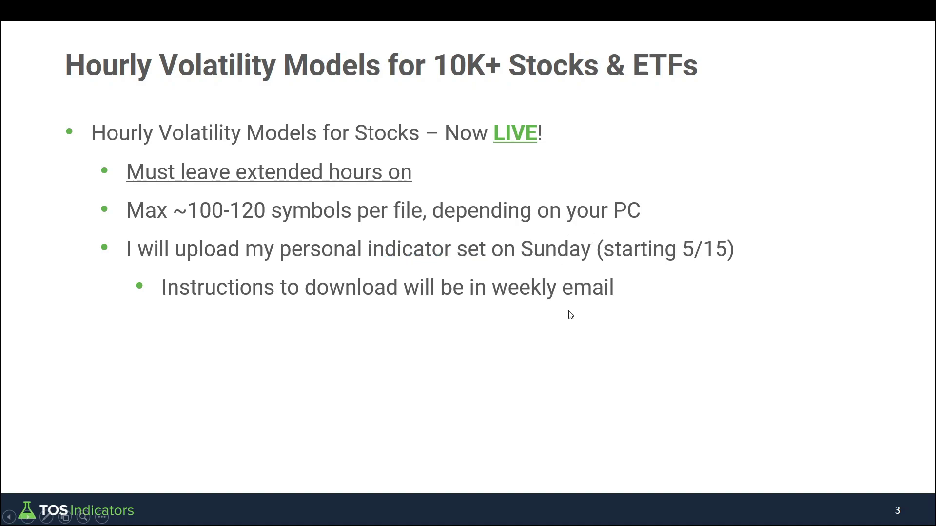
pyautogui.moveTo(161, 303); pyautogui.dragTo(387, 303)
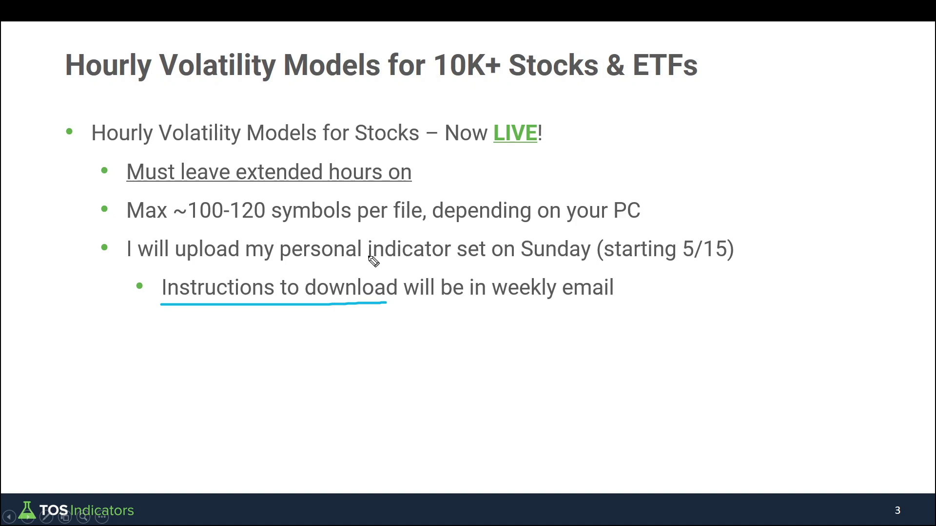
pyautogui.moveTo(359, 261); pyautogui.dragTo(488, 257)
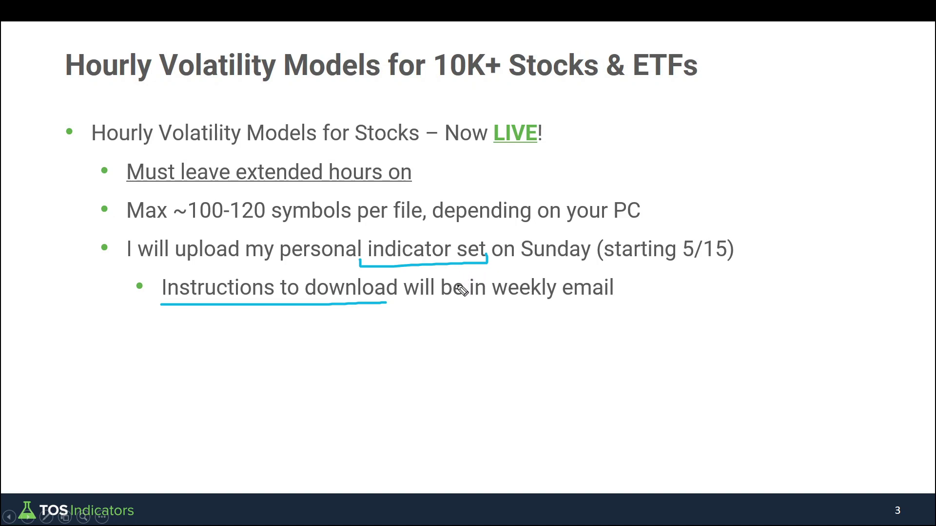
pyautogui.moveTo(460, 265)
pyautogui.mouseDown()
pyautogui.moveTo(476, 324)
pyautogui.moveTo(487, 317)
pyautogui.mouseUp()
pyautogui.moveTo(478, 364)
pyautogui.mouseDown()
pyautogui.moveTo(478, 356)
pyautogui.moveTo(520, 356)
pyautogui.moveTo(522, 364)
pyautogui.mouseUp()
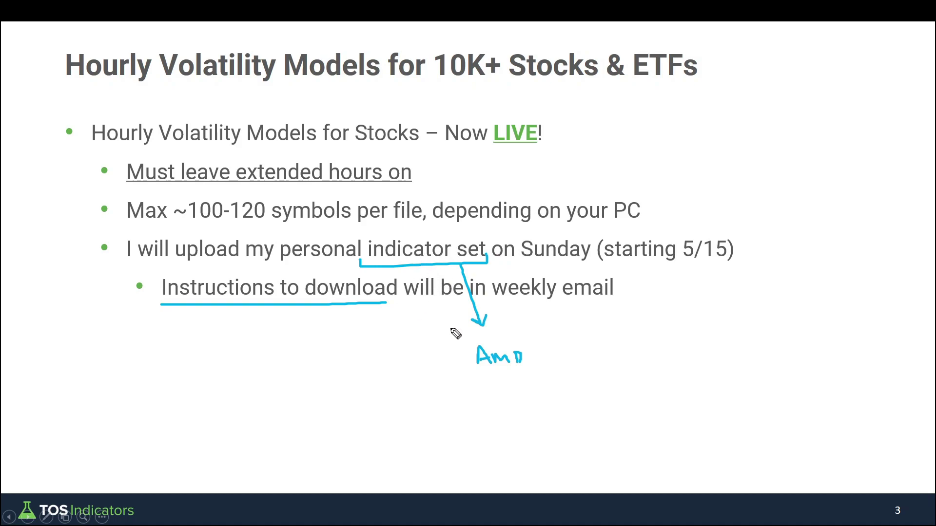
pyautogui.moveTo(383, 394)
pyautogui.mouseDown()
pyautogui.moveTo(408, 277)
pyautogui.moveTo(415, 283)
pyautogui.mouseUp()
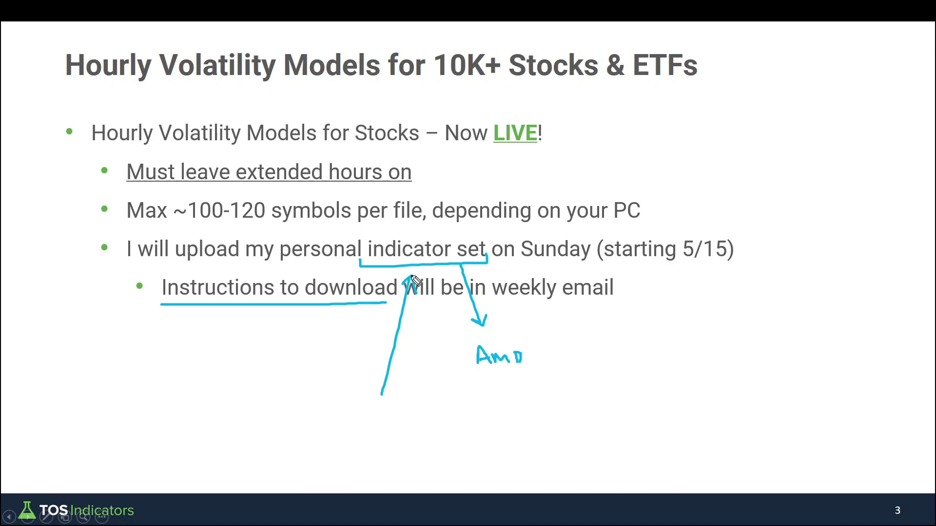
pyautogui.moveTo(432, 223)
pyautogui.mouseDown()
pyautogui.moveTo(439, 231)
pyautogui.moveTo(481, 200)
pyautogui.mouseUp()
pyautogui.press('e')
# Reveal the Stock Volatility Box link and temporarily annotate it with "50%" and an arrow
pyautogui.click(340, 364)
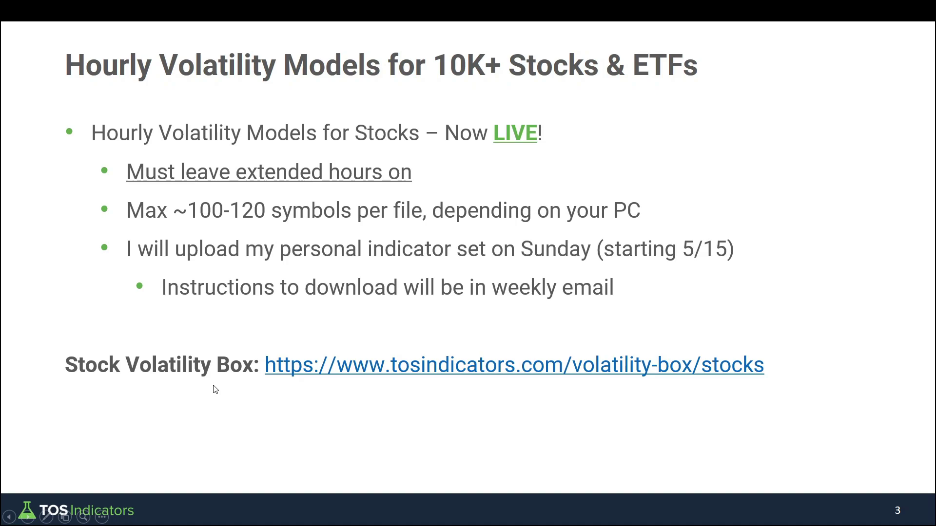
pyautogui.moveTo(317, 418); pyautogui.dragTo(361, 388)
pyautogui.press('e')
pyautogui.moveTo(580, 405)
pyautogui.mouseDown()
pyautogui.moveTo(567, 427)
pyautogui.moveTo(615, 401)
pyautogui.moveTo(623, 423)
pyautogui.mouseUp()
pyautogui.moveTo(635, 410)
pyautogui.mouseDown()
pyautogui.moveTo(665, 403)
pyautogui.moveTo(687, 374)
pyautogui.moveTo(698, 389)
pyautogui.mouseUp()
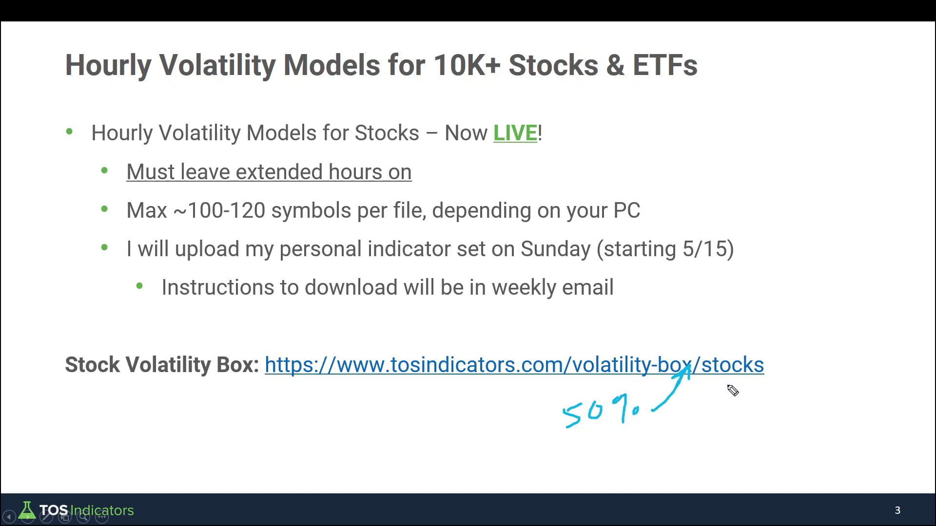
pyautogui.press('e')
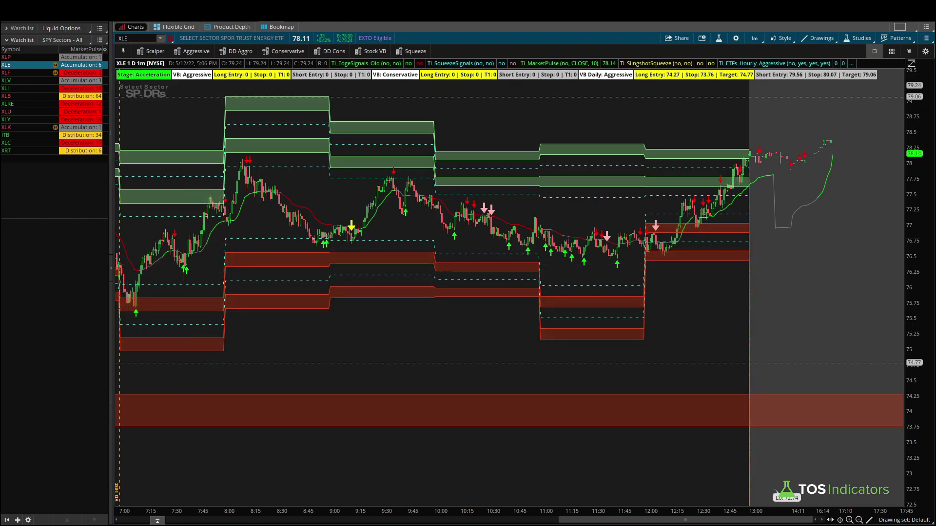
# Load the XLF chart from the watchlist and hide the TI_ETFs_Hourly_Aggressive study
pyautogui.press('Down')
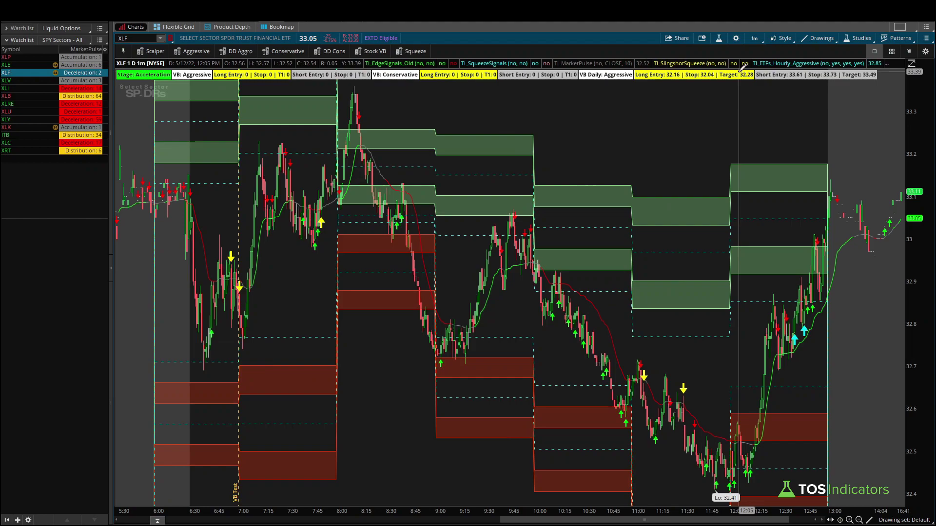
pyautogui.click(719, 40)
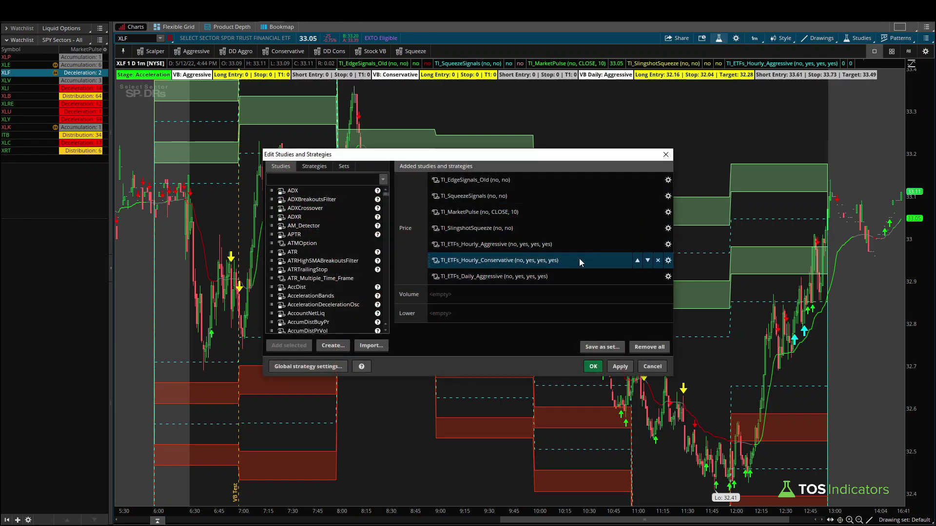
pyautogui.doubleClick(610, 244)
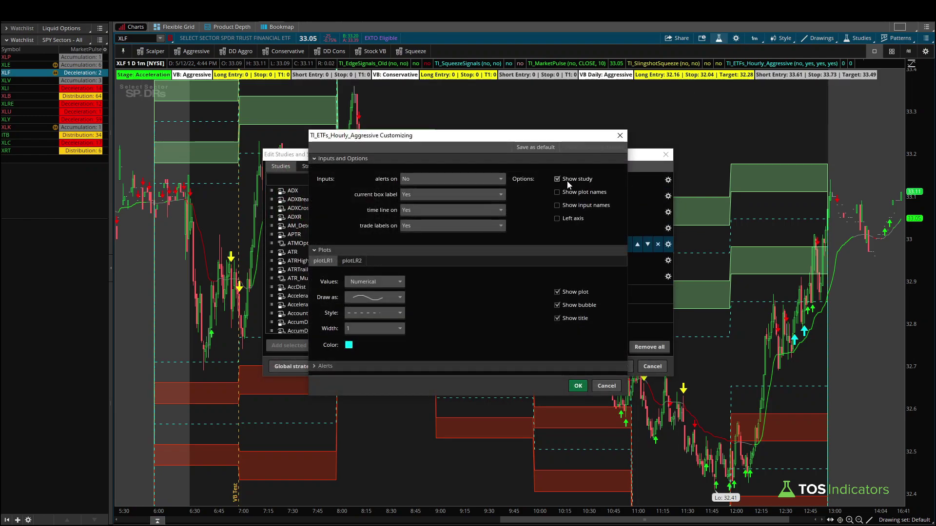
pyautogui.click(578, 385)
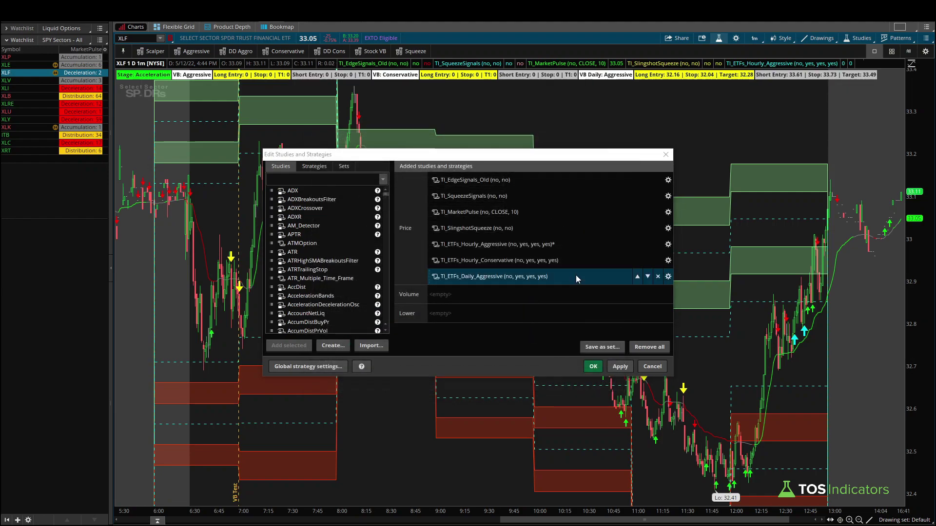
# Hide the TI_ETFs_Daily_Aggressive study and apply the study changes to the chart
pyautogui.doubleClick(575, 275)
pyautogui.click(575, 180)
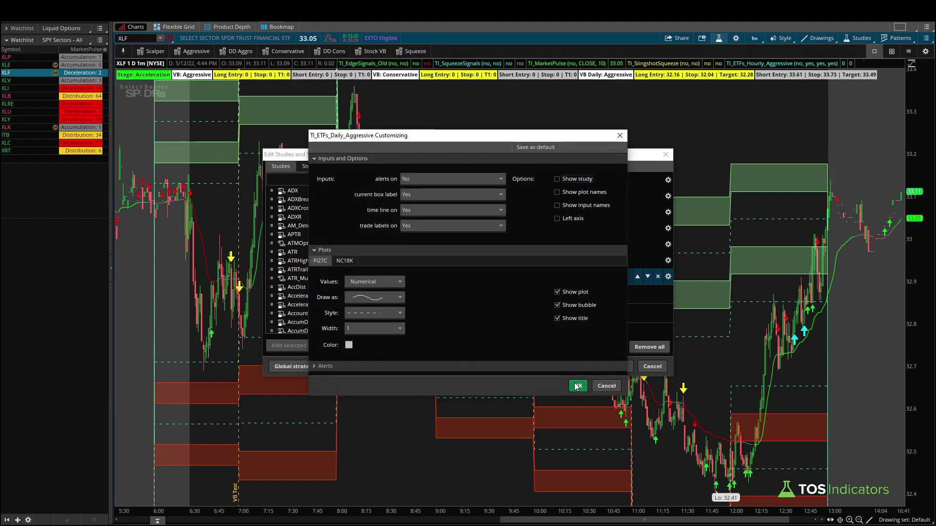
pyautogui.click(576, 386)
pyautogui.click(615, 364)
pyautogui.click(597, 368)
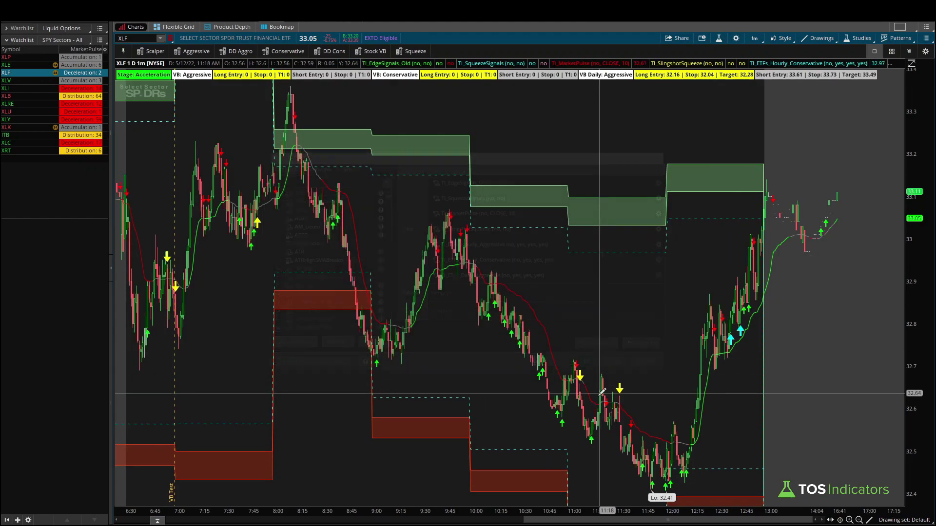
# Compare the conservative hourly volatility zones on the XLP, XLE and XLF charts
pyautogui.click(80, 57)
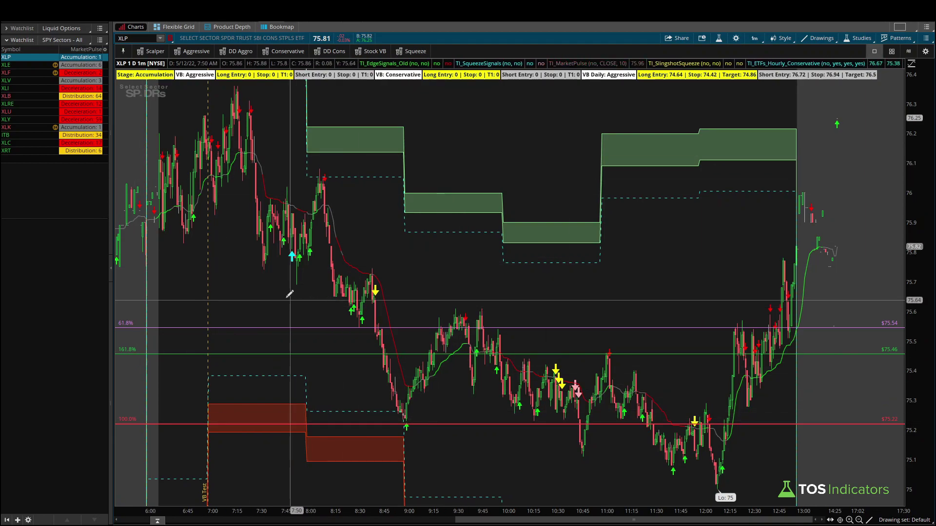
pyautogui.moveTo(194, 197)
pyautogui.mouseDown()
pyautogui.moveTo(248, 195)
pyautogui.moveTo(513, 400)
pyautogui.moveTo(770, 348)
pyautogui.moveTo(773, 361)
pyautogui.mouseUp()
pyautogui.click(82, 65)
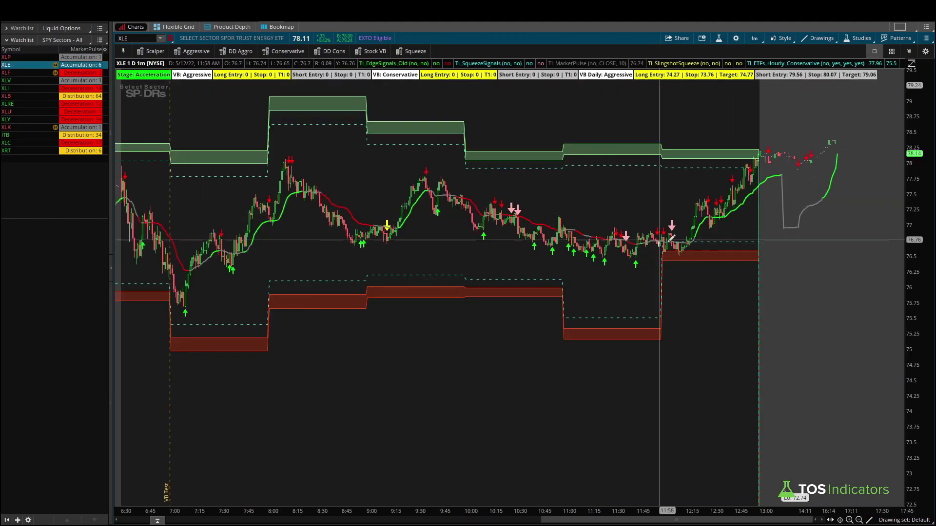
pyautogui.click(69, 74)
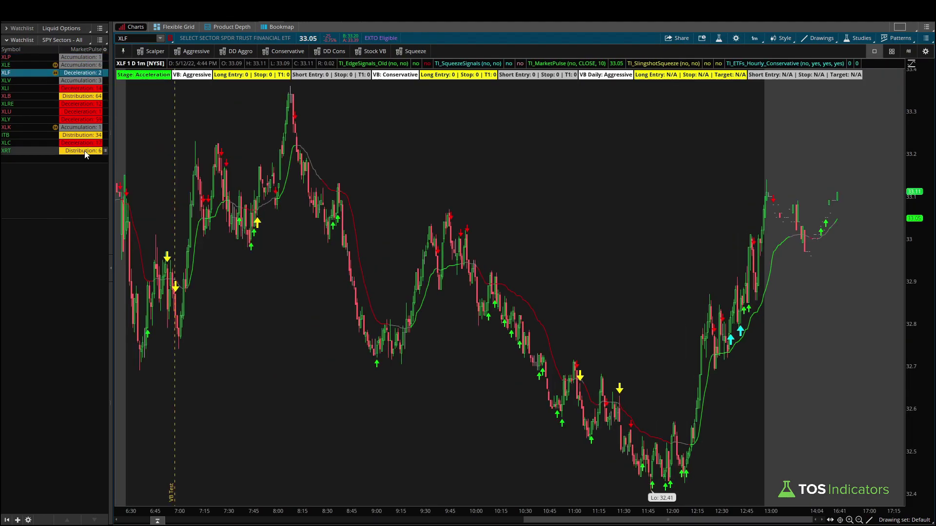
# Circle the XLF price action around 9:00 with an arrow and a cross, and clear the ink
pyautogui.moveTo(393, 308)
pyautogui.mouseDown()
pyautogui.moveTo(322, 359)
pyautogui.moveTo(390, 306)
pyautogui.mouseUp()
pyautogui.moveTo(291, 396); pyautogui.dragTo(344, 348)
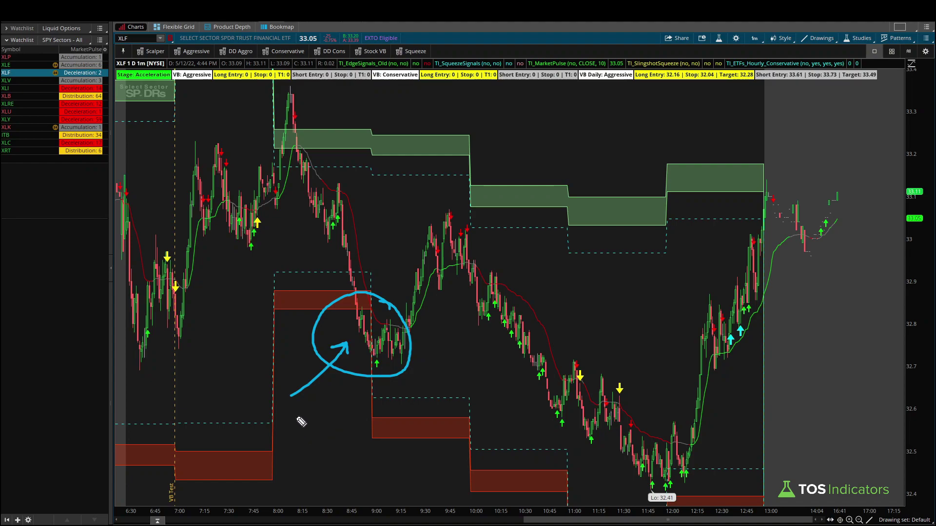
pyautogui.moveTo(349, 318)
pyautogui.mouseDown()
pyautogui.moveTo(396, 341)
pyautogui.moveTo(361, 348)
pyautogui.mouseUp()
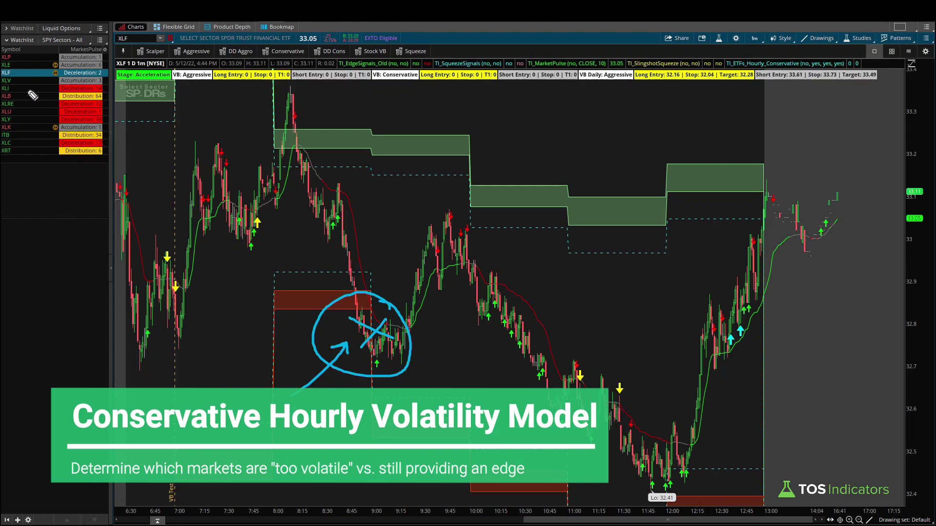
pyautogui.press('Escape')
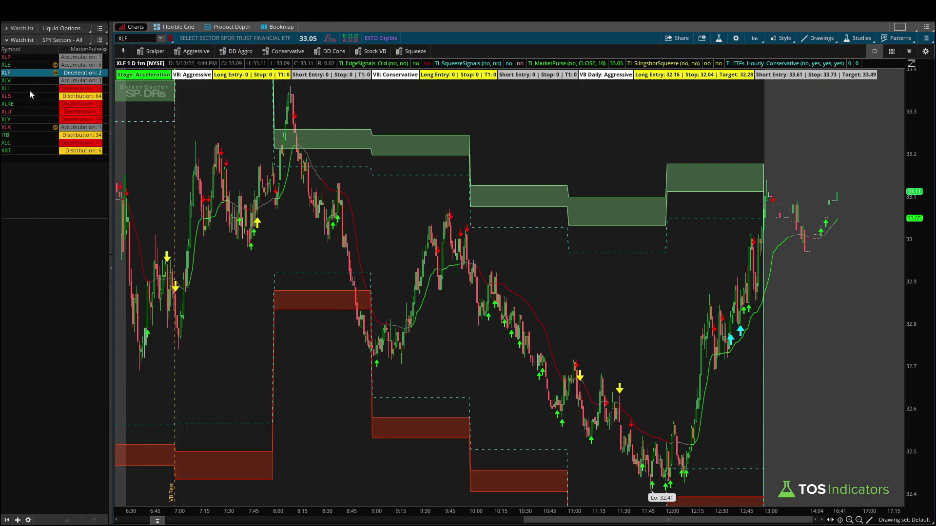
# Load the XLV chart with the Stock VB study set and mark the lows around 9:00 with a circle and arrow
pyautogui.click(60, 81)
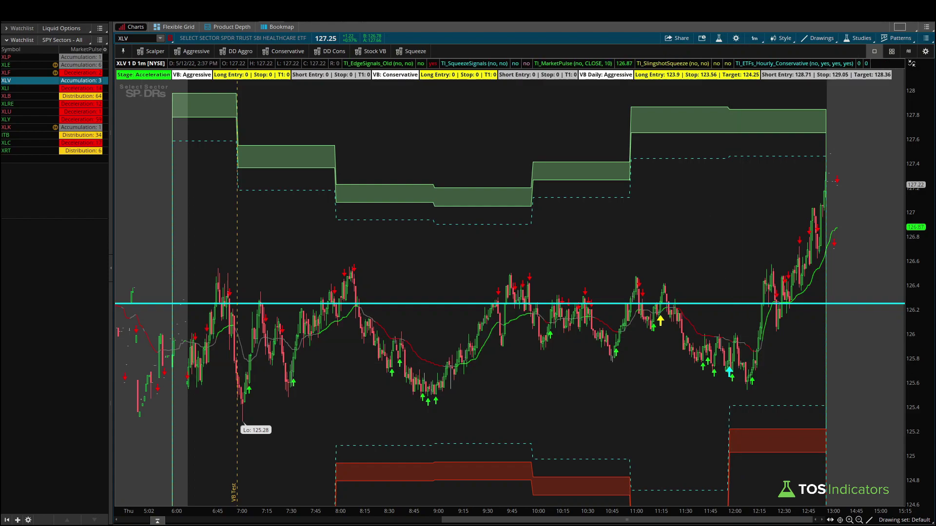
pyautogui.click(377, 52)
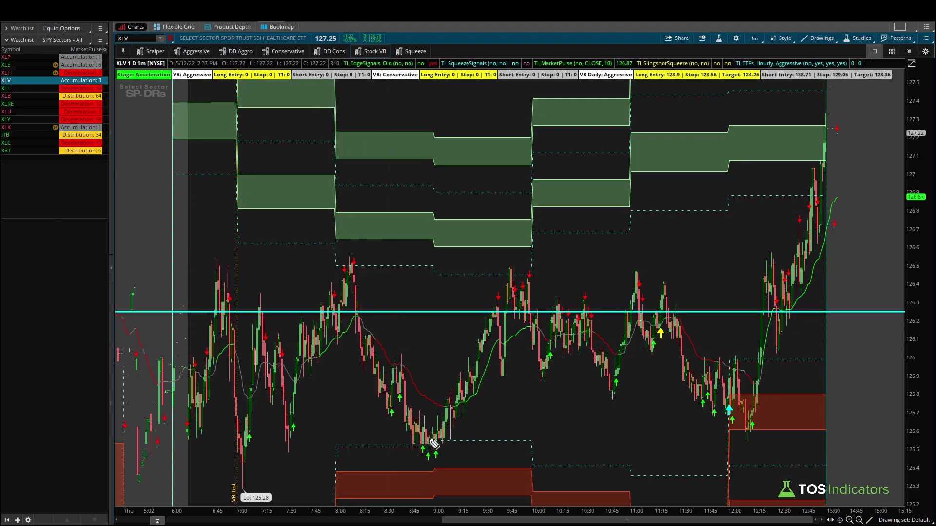
pyautogui.moveTo(448, 442)
pyautogui.mouseDown()
pyautogui.moveTo(438, 418)
pyautogui.moveTo(403, 451)
pyautogui.moveTo(447, 466)
pyautogui.mouseUp()
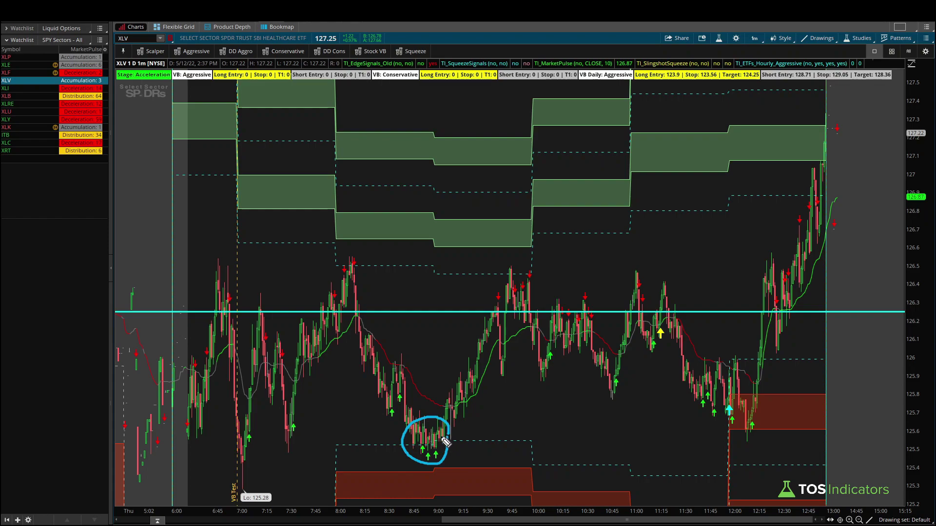
pyautogui.moveTo(371, 471); pyautogui.dragTo(402, 457)
# Load the XLF chart and mark its price drop around 9:00 with a circle and an arrow
pyautogui.click(25, 73)
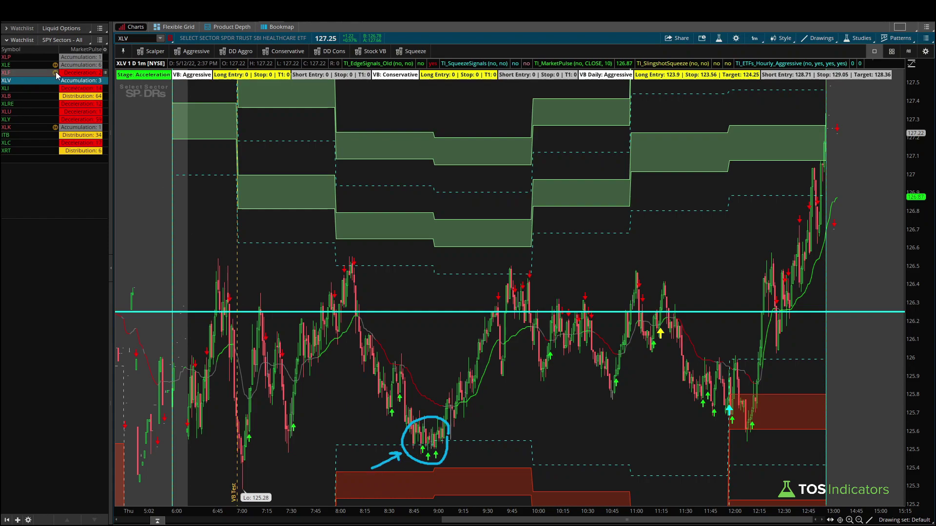
pyautogui.moveTo(385, 309)
pyautogui.mouseDown()
pyautogui.moveTo(343, 359)
pyautogui.moveTo(389, 318)
pyautogui.moveTo(376, 307)
pyautogui.mouseUp()
pyautogui.moveTo(298, 360); pyautogui.dragTo(338, 349)
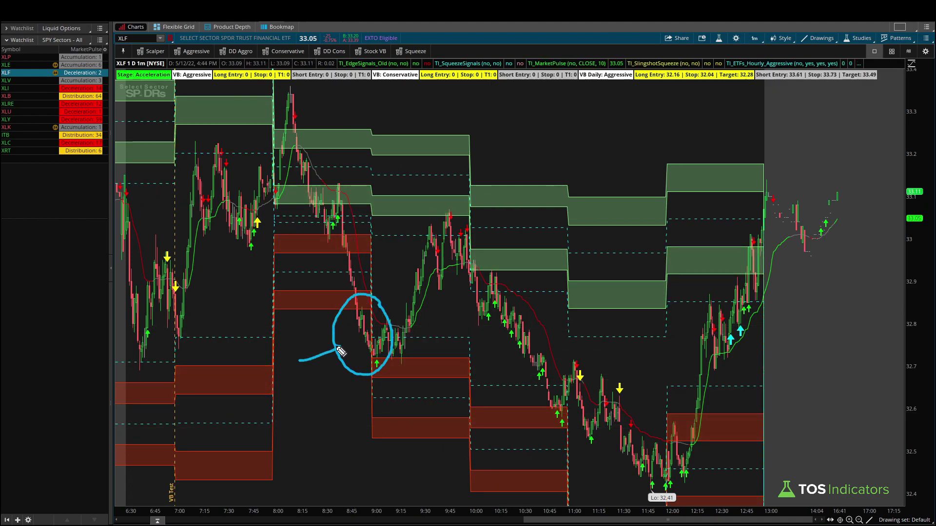
# Load the XLK chart and mark the decline just before 9:00 with a circle and an arrow
pyautogui.click(29, 127)
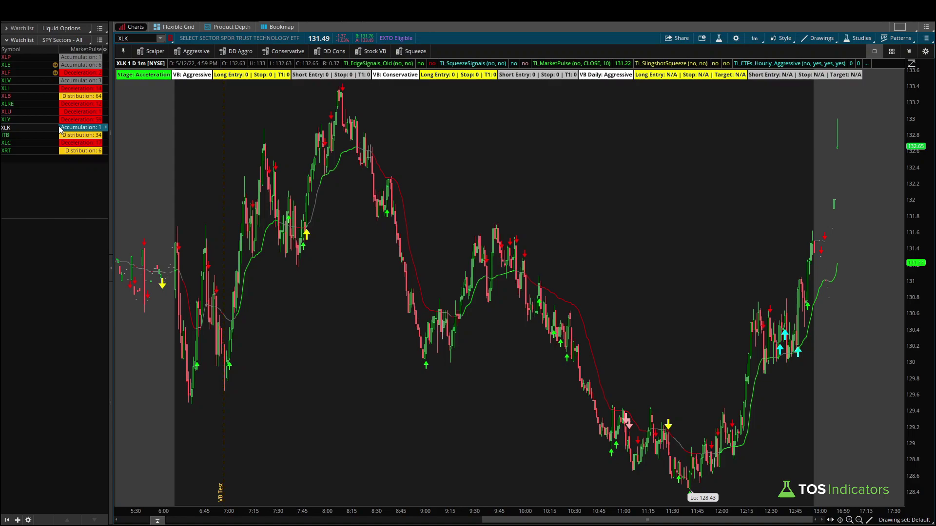
pyautogui.moveTo(430, 294)
pyautogui.mouseDown()
pyautogui.moveTo(409, 282)
pyautogui.moveTo(435, 315)
pyautogui.moveTo(427, 336)
pyautogui.mouseUp()
pyautogui.moveTo(350, 366); pyautogui.dragTo(396, 327)
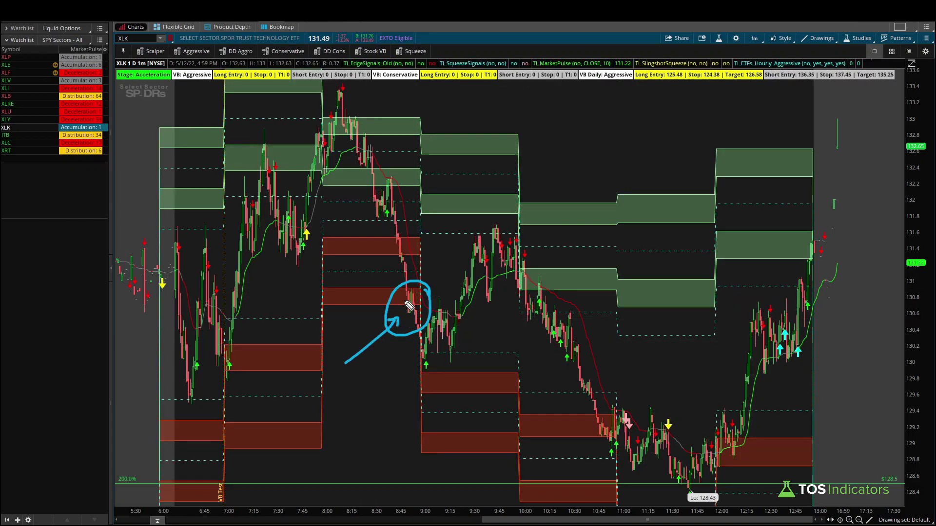
# View the XLY and XLC charts, mark the XLC lows around 9:00 with a circle and arrow, and clear the ink
pyautogui.click(66, 120)
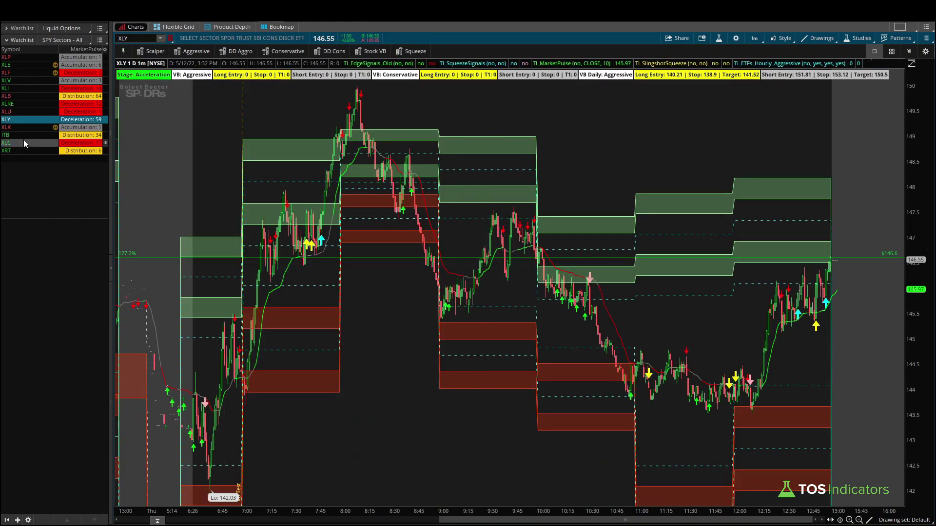
pyautogui.click(29, 143)
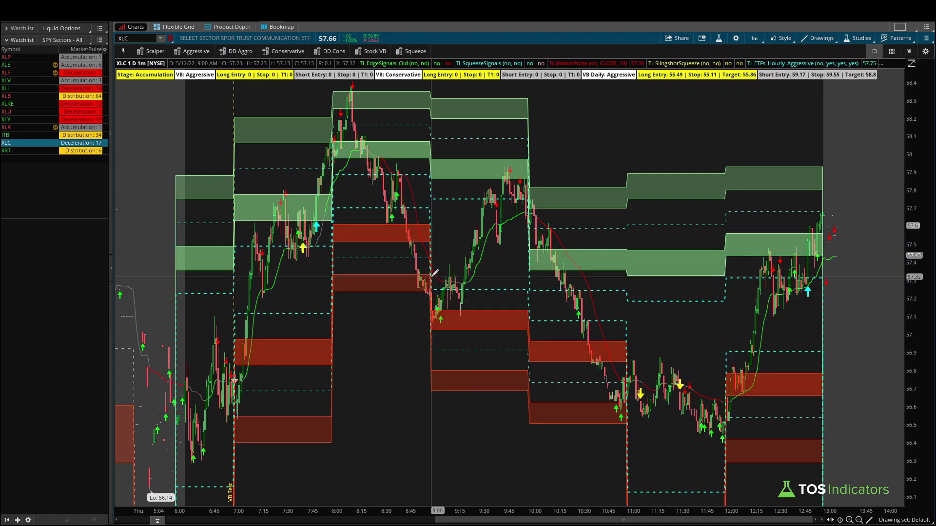
pyautogui.moveTo(460, 285)
pyautogui.mouseDown()
pyautogui.moveTo(413, 271)
pyautogui.moveTo(464, 318)
pyautogui.moveTo(458, 279)
pyautogui.mouseUp()
pyautogui.moveTo(405, 303); pyautogui.dragTo(371, 322)
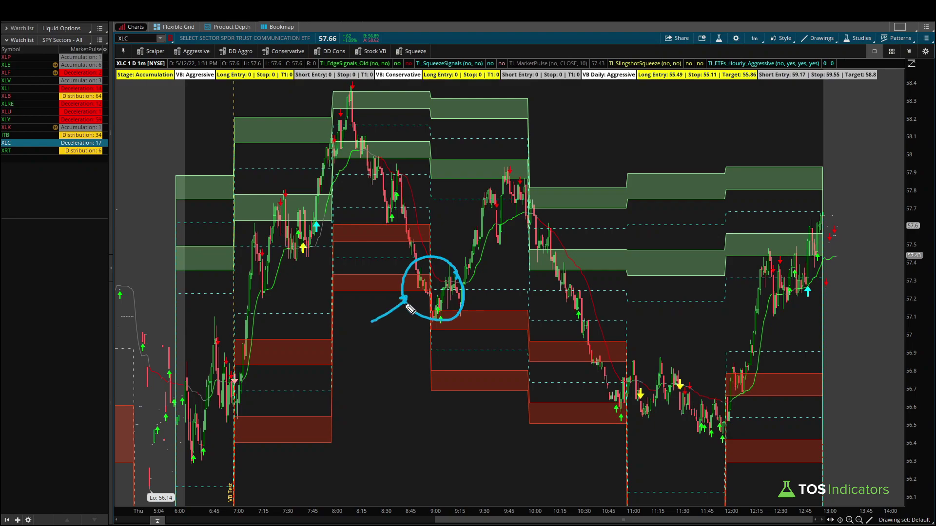
pyautogui.press('Escape')
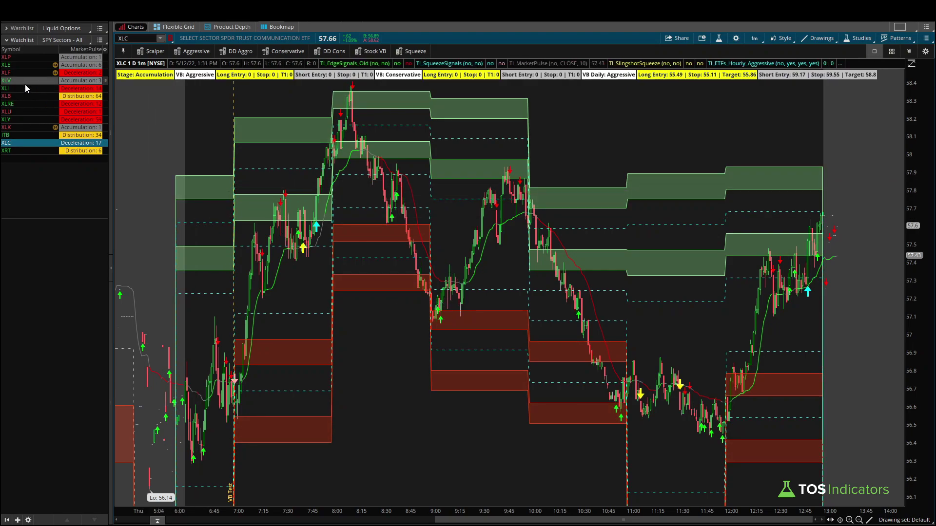
# Load the XLV chart again, mark the price swing between about 8:00 and 9:30, and clear the ink
pyautogui.click(51, 81)
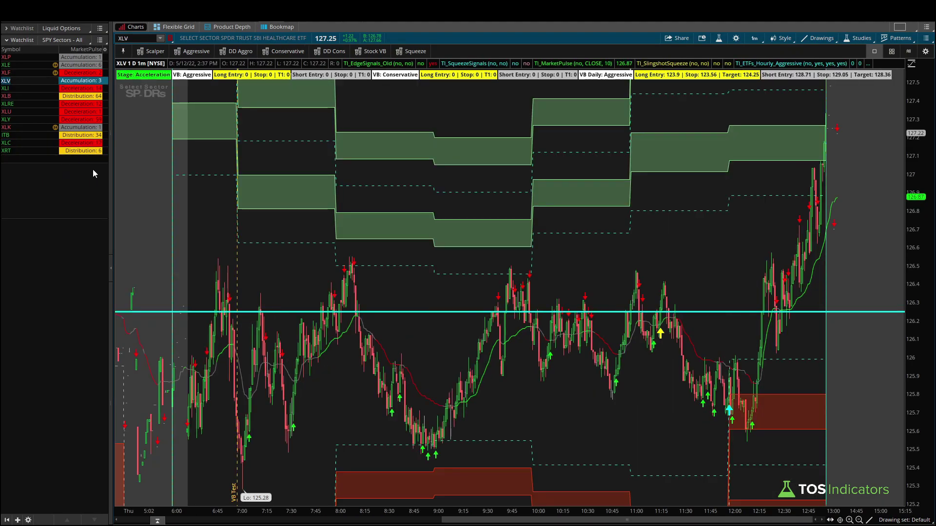
pyautogui.moveTo(348, 282)
pyautogui.mouseDown()
pyautogui.moveTo(439, 429)
pyautogui.moveTo(428, 449)
pyautogui.moveTo(425, 441)
pyautogui.moveTo(445, 449)
pyautogui.moveTo(478, 321)
pyautogui.mouseUp()
pyautogui.press('Escape')
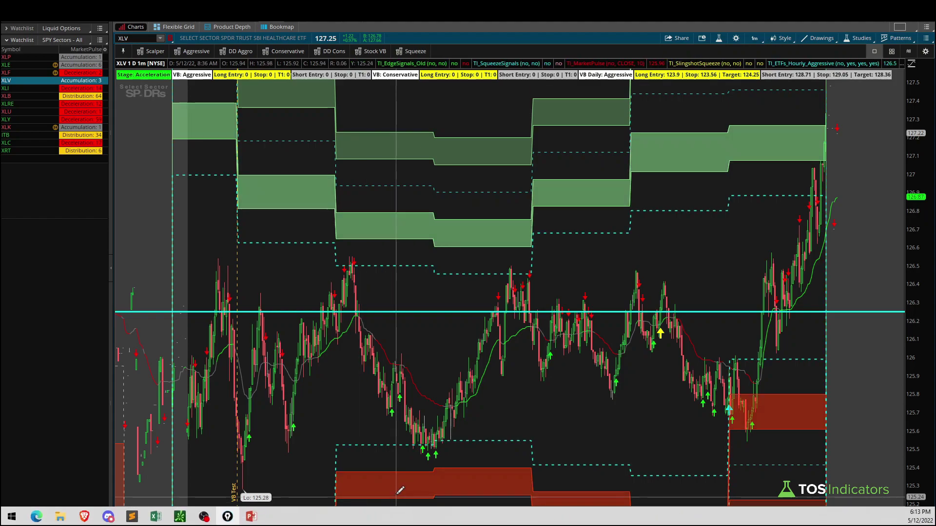
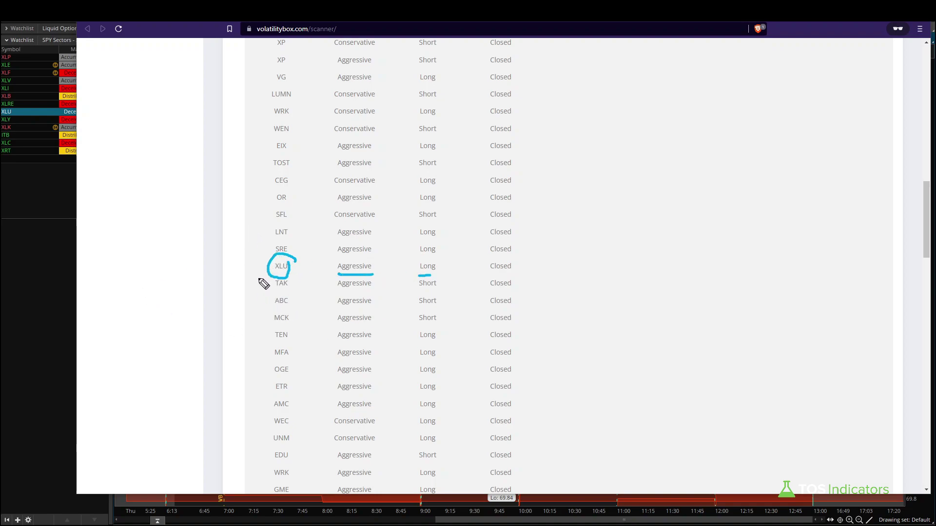
# Return from the scanner page to the XLU chart in thinkorswim and hide the TI_ETFs_Daily_Aggressive study
pyautogui.press('Escape')
pyautogui.click(69, 335)
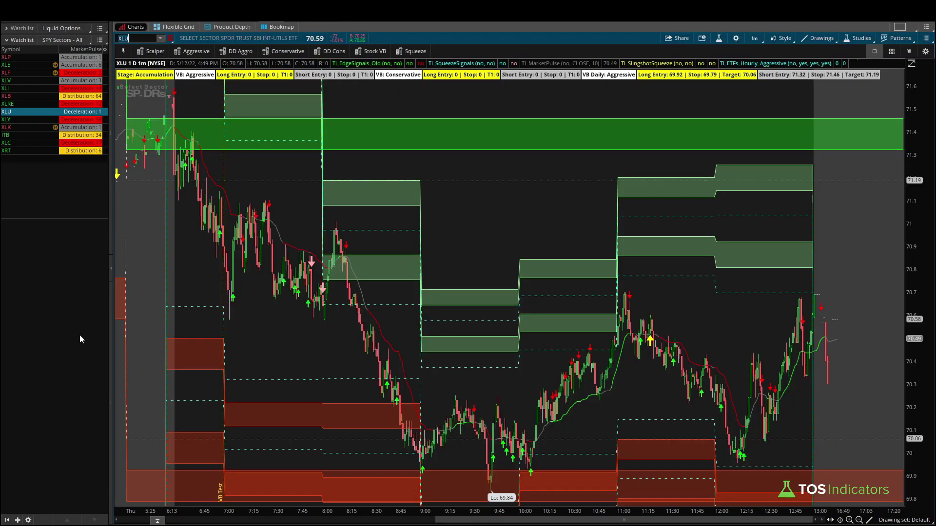
pyautogui.click(720, 39)
pyautogui.doubleClick(584, 275)
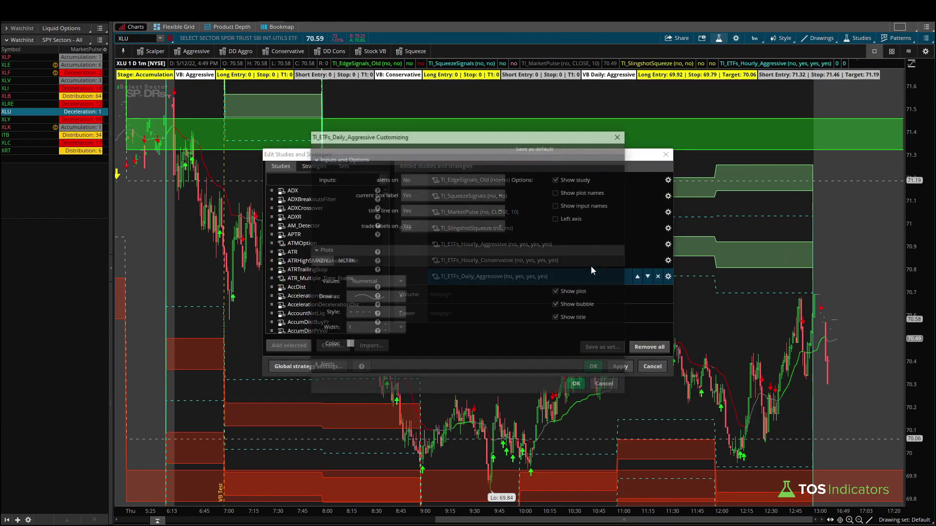
pyautogui.click(579, 386)
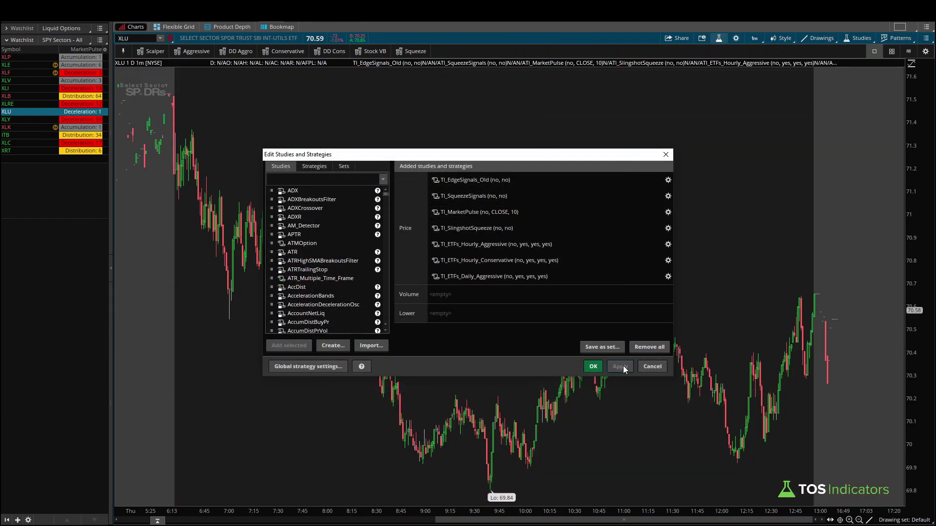
pyautogui.click(592, 366)
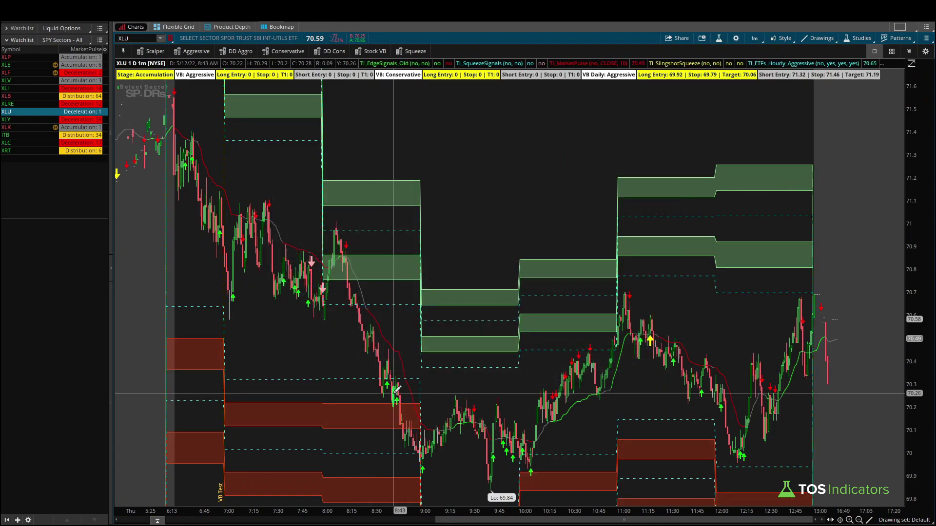
# Mark the hourly levels XLU reached before 9:00 and its rebound from the 9:00 low, and clear the ink
pyautogui.moveTo(372, 380); pyautogui.dragTo(399, 384)
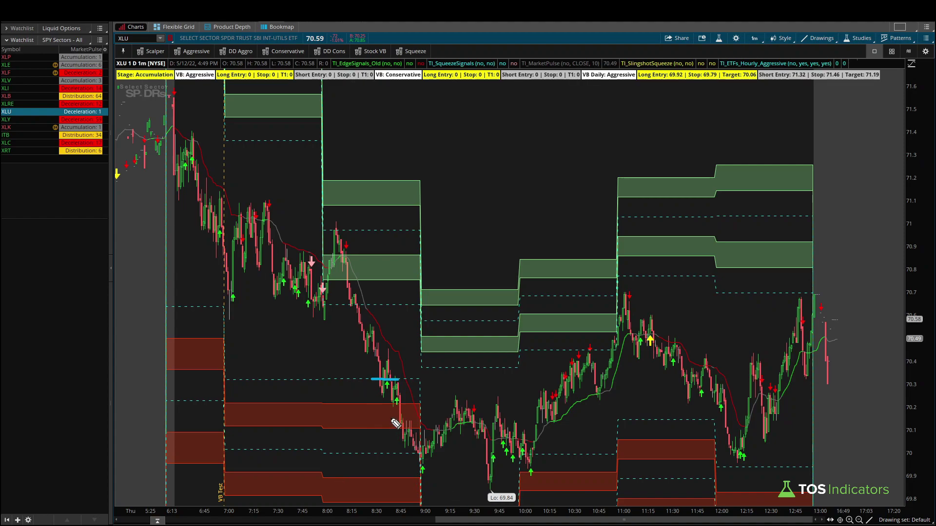
pyautogui.moveTo(389, 380)
pyautogui.mouseDown()
pyautogui.moveTo(408, 438)
pyautogui.moveTo(415, 423)
pyautogui.mouseUp()
pyautogui.press('e')
pyautogui.moveTo(383, 388); pyautogui.dragTo(393, 388)
pyautogui.press('e')
pyautogui.moveTo(392, 454); pyautogui.dragTo(418, 454)
pyautogui.moveTo(425, 459)
pyautogui.mouseDown()
pyautogui.moveTo(420, 472)
pyautogui.moveTo(393, 466)
pyautogui.moveTo(451, 429)
pyautogui.moveTo(582, 390)
pyautogui.moveTo(565, 398)
pyautogui.mouseUp()
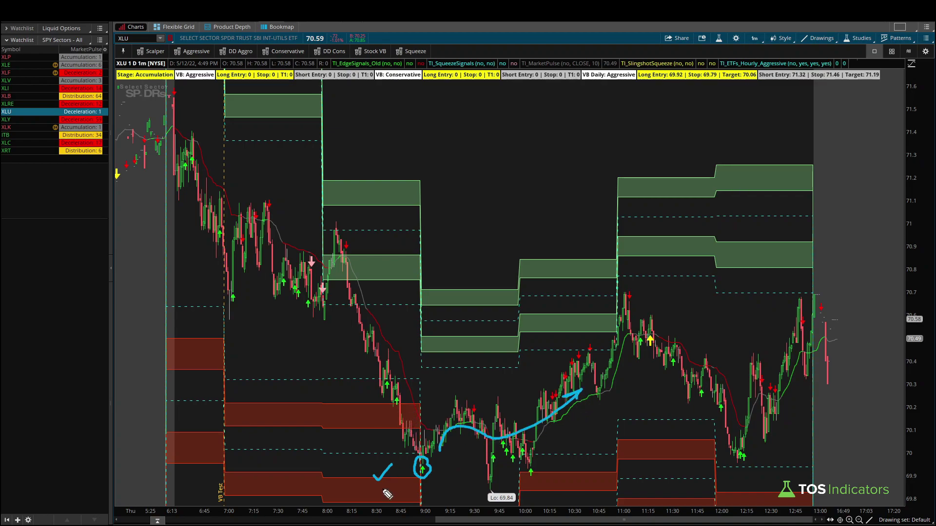
pyautogui.press('Escape')
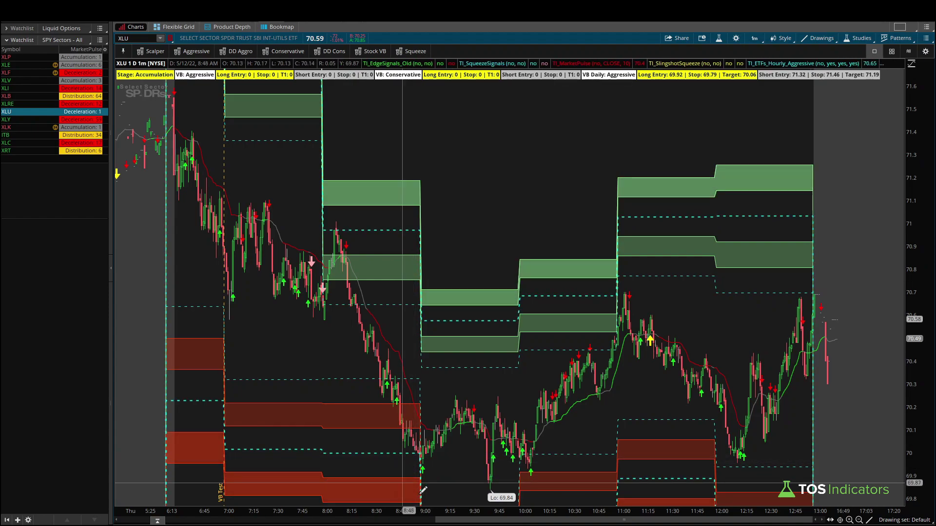
# Show the TI_ETFs_Daily_Aggressive study on the XLU chart again and circle the low around 9:45 at the daily zone
pyautogui.click(720, 38)
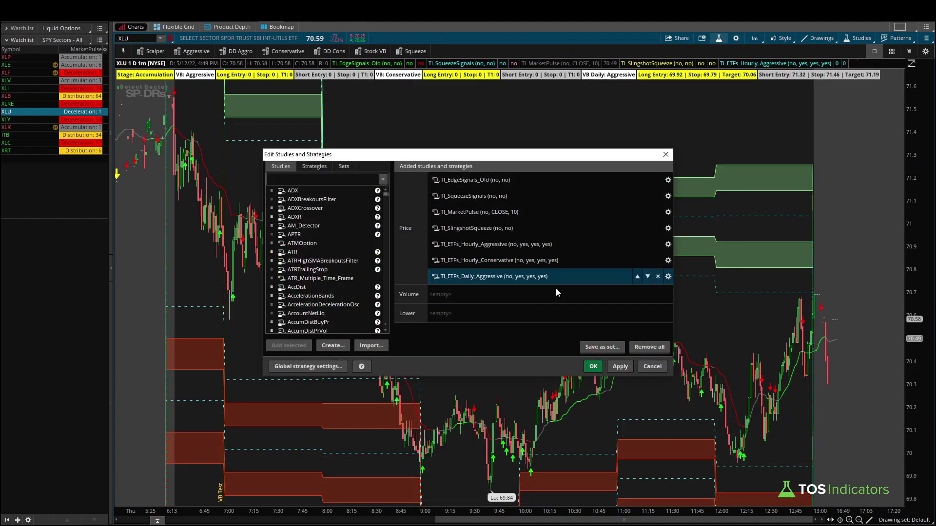
pyautogui.doubleClick(539, 279)
pyautogui.press('Escape')
pyautogui.doubleClick(534, 278)
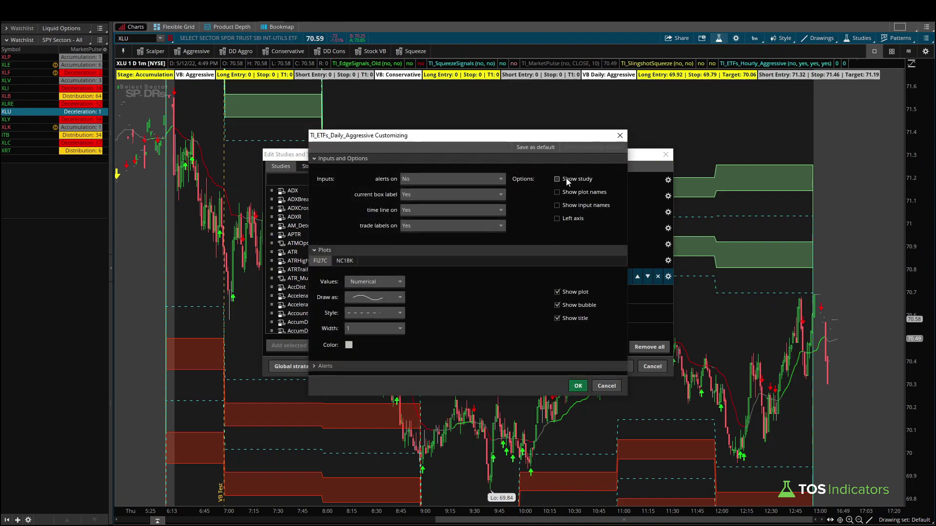
pyautogui.click(578, 386)
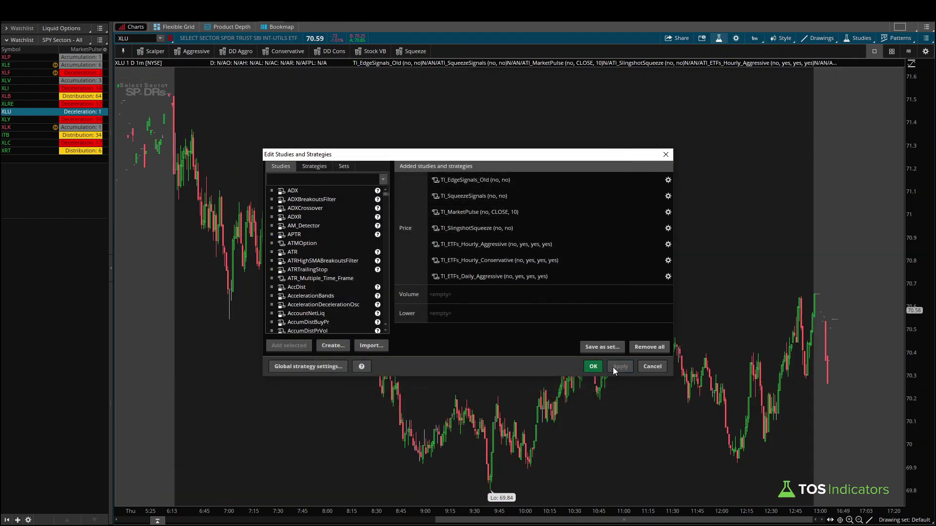
pyautogui.click(592, 367)
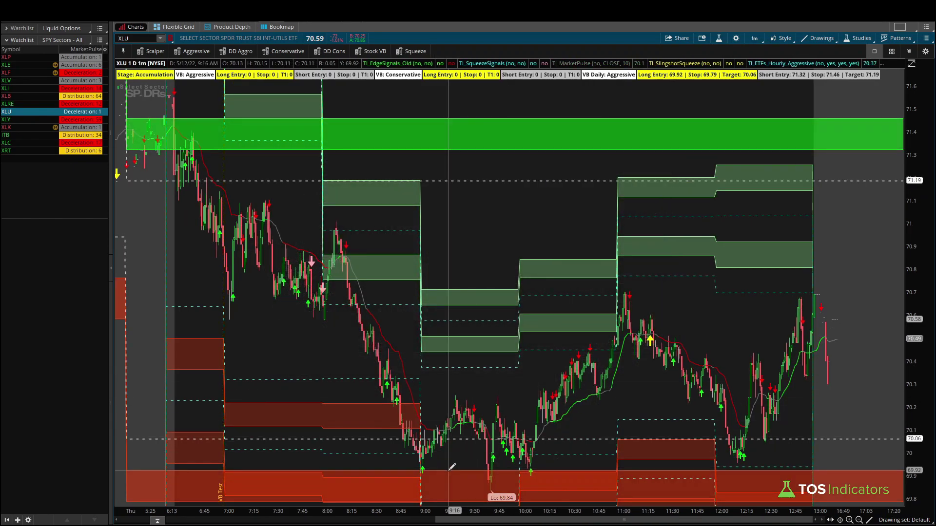
pyautogui.moveTo(500, 468)
pyautogui.mouseDown()
pyautogui.moveTo(489, 457)
pyautogui.moveTo(483, 481)
pyautogui.moveTo(510, 471)
pyautogui.moveTo(503, 459)
pyautogui.mouseUp()
# Hide the TI_ETFs_Hourly_Aggressive and TI_ETFs_Hourly_Conservative studies and apply the changes to the XLU chart
pyautogui.click(720, 39)
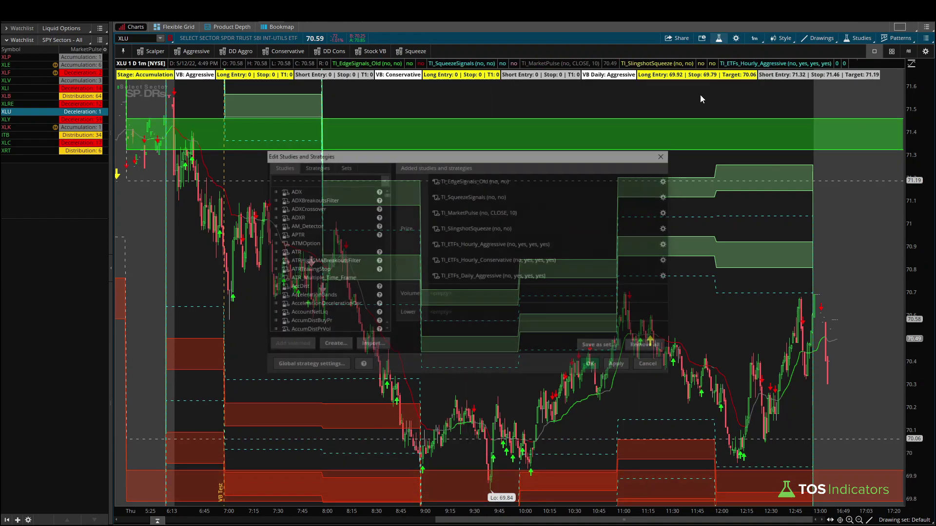
pyautogui.doubleClick(532, 246)
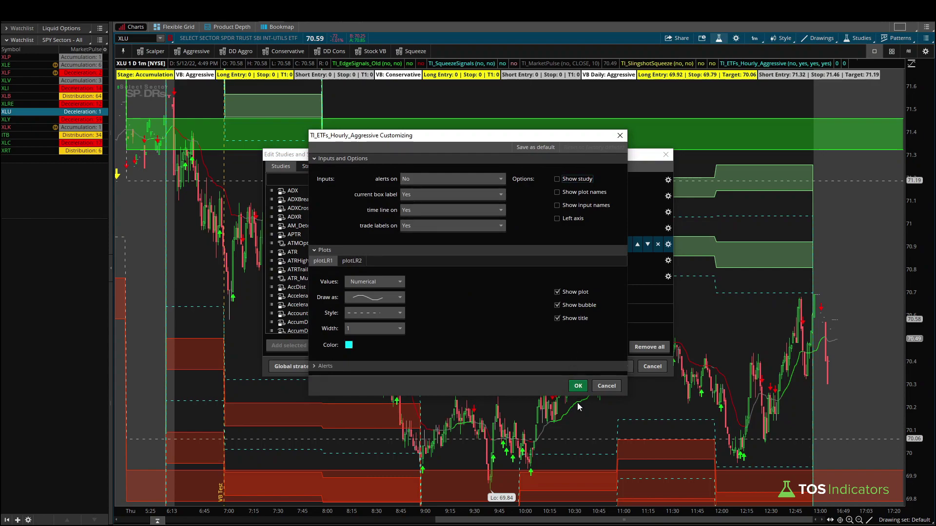
pyautogui.click(577, 385)
pyautogui.doubleClick(584, 256)
pyautogui.click(571, 179)
pyautogui.click(579, 387)
pyautogui.click(616, 366)
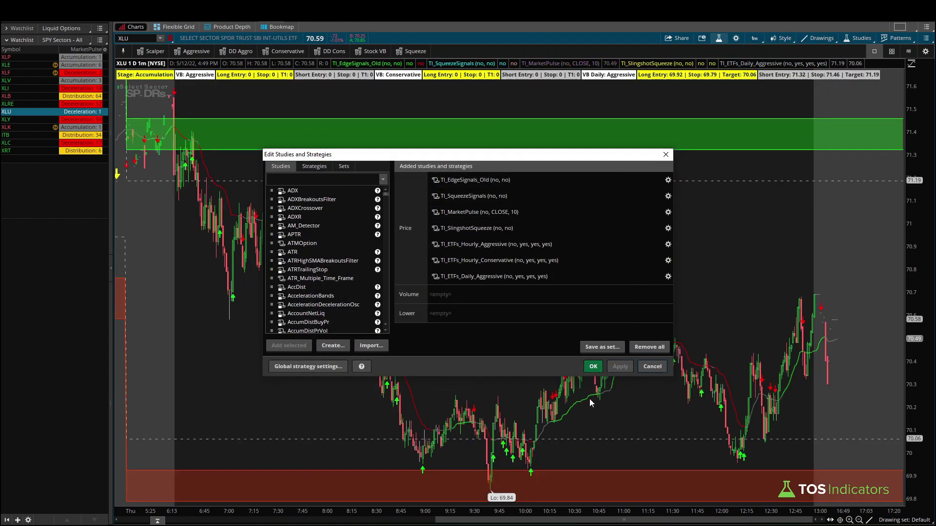
pyautogui.click(594, 367)
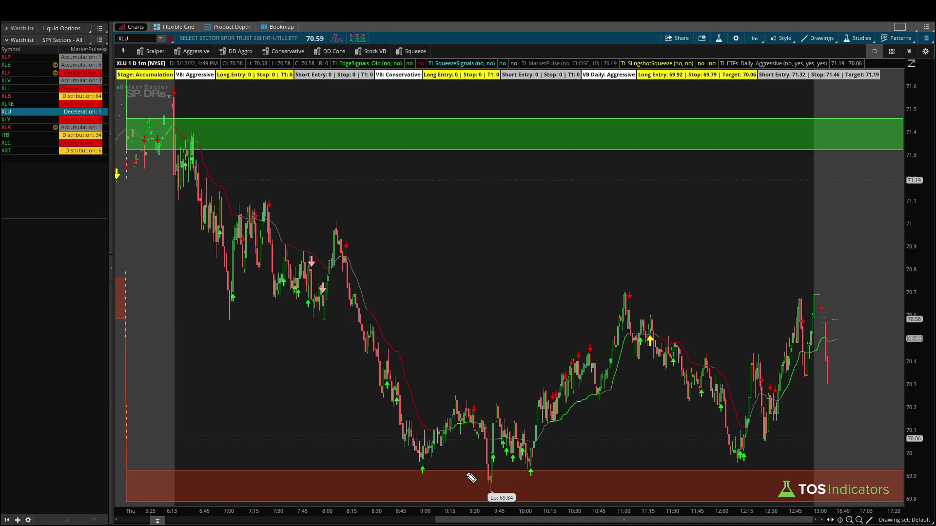
# Box the XLU lows between about 8:45 and 10:30 at the daily aggressive zone, and clear the ink
pyautogui.moveTo(555, 456)
pyautogui.mouseDown()
pyautogui.moveTo(403, 446)
pyautogui.moveTo(446, 492)
pyautogui.moveTo(585, 446)
pyautogui.moveTo(556, 447)
pyautogui.mouseUp()
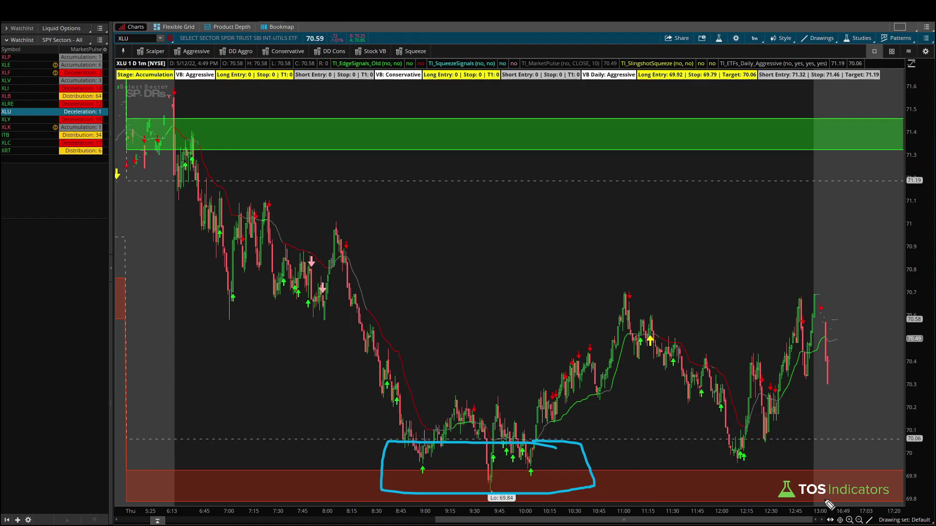
pyautogui.click(578, 441)
pyautogui.press('Delete')
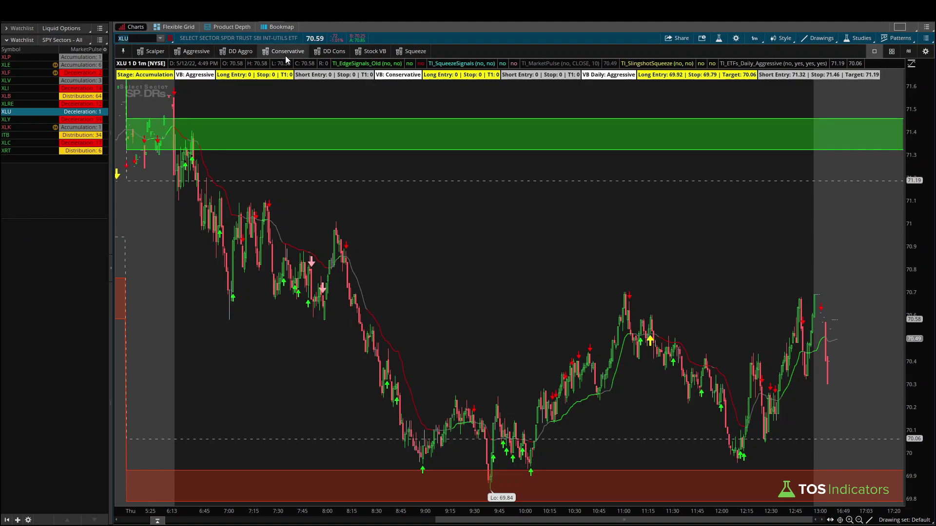
# Reload the Stock VB study set, load the XLV chart, and mark the lows around 9:00 and the dashed level there
pyautogui.click(370, 52)
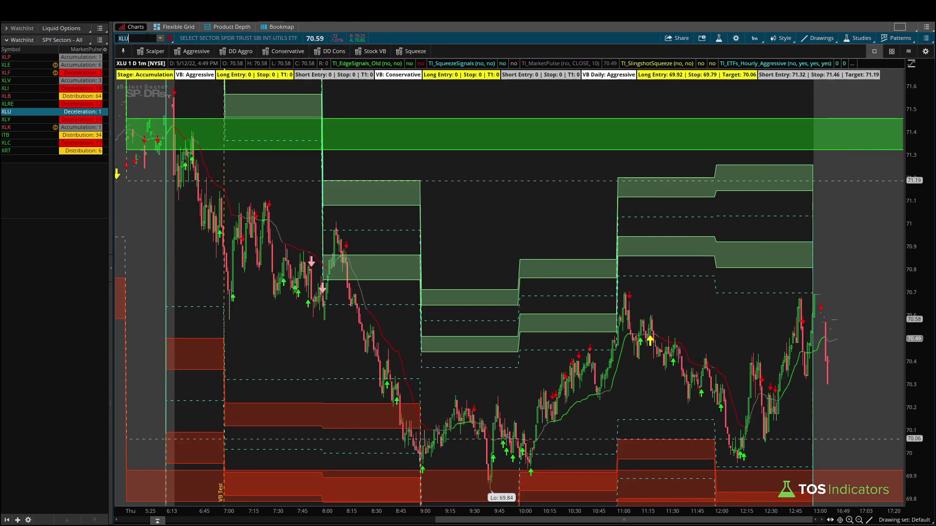
pyautogui.click(46, 82)
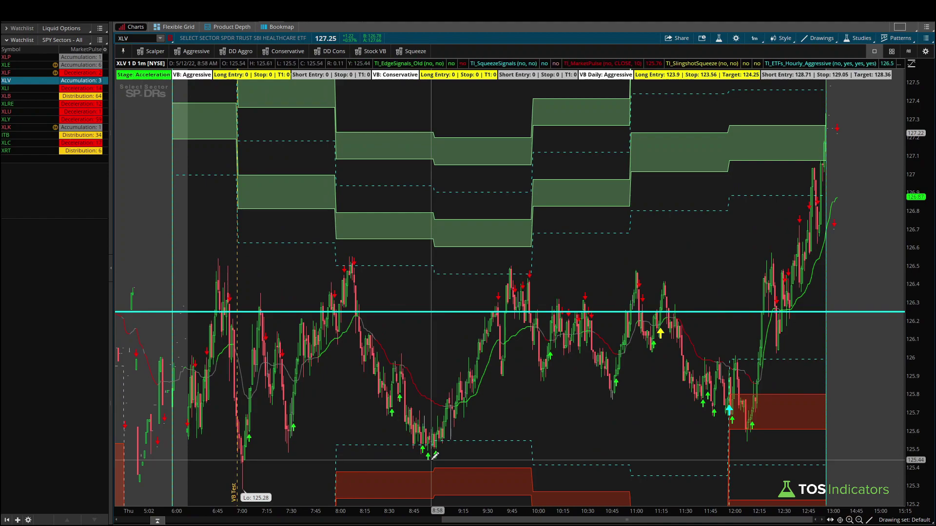
pyautogui.moveTo(439, 427)
pyautogui.mouseDown()
pyautogui.moveTo(411, 461)
pyautogui.moveTo(444, 451)
pyautogui.moveTo(441, 421)
pyautogui.mouseUp()
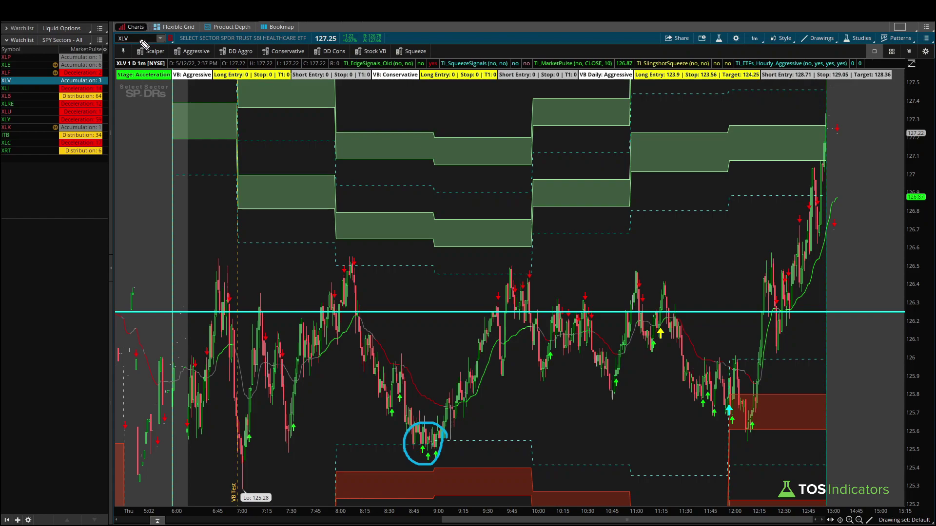
pyautogui.moveTo(407, 444); pyautogui.dragTo(436, 445)
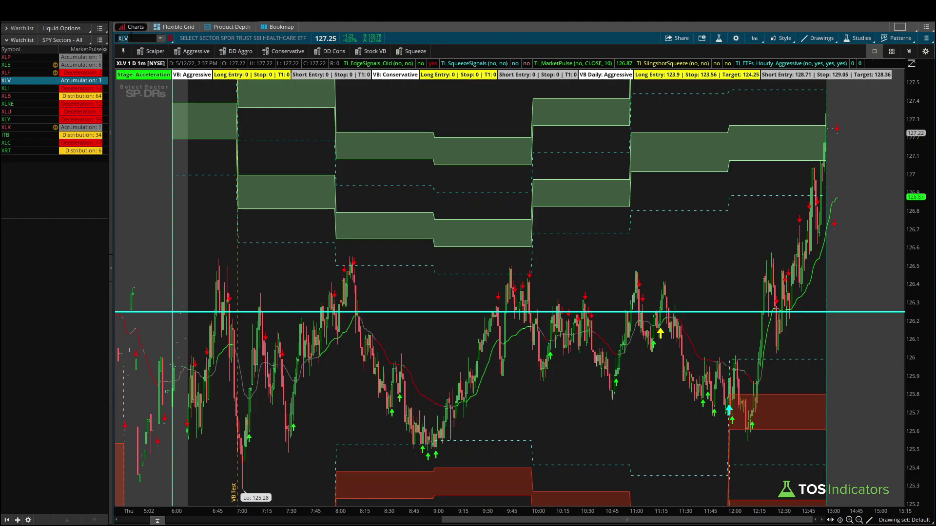
# Load the JNJ chart and mark the decline from about 8:00 and the dashed level at the low before 9:00
pyautogui.write('JNJ')
pyautogui.press('Return')
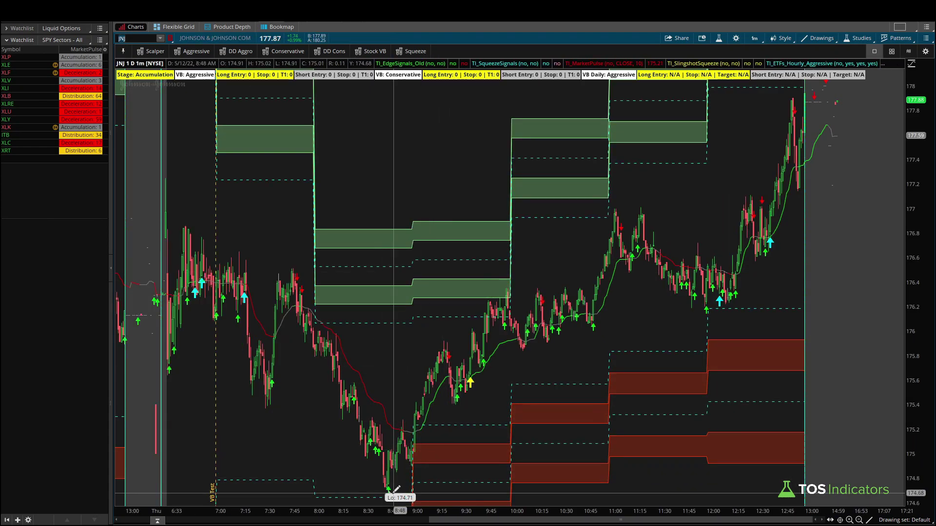
pyautogui.moveTo(312, 341); pyautogui.dragTo(382, 457)
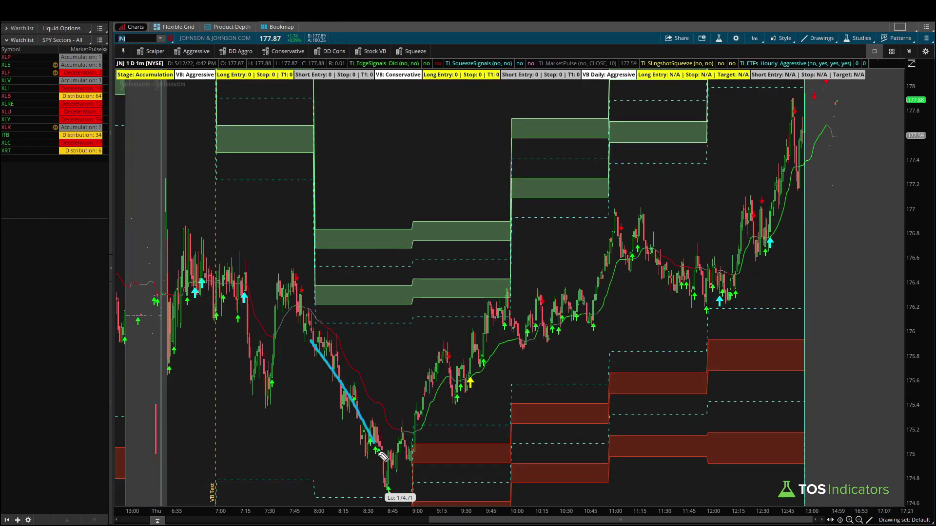
pyautogui.moveTo(362, 498); pyautogui.dragTo(399, 498)
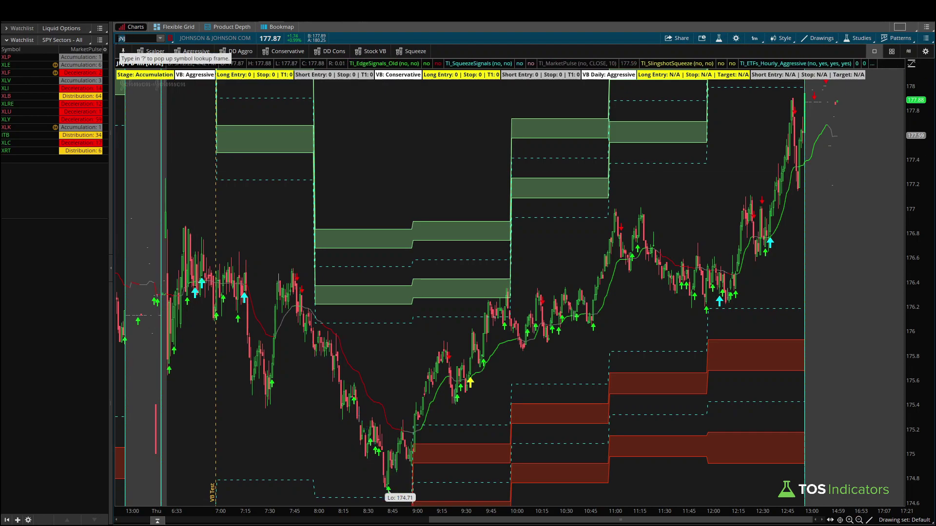
# Load the PFE chart and the AMGN chart, and circle the AMGN low and its dashed level before 9:00
pyautogui.write('PFE')
pyautogui.press('Return')
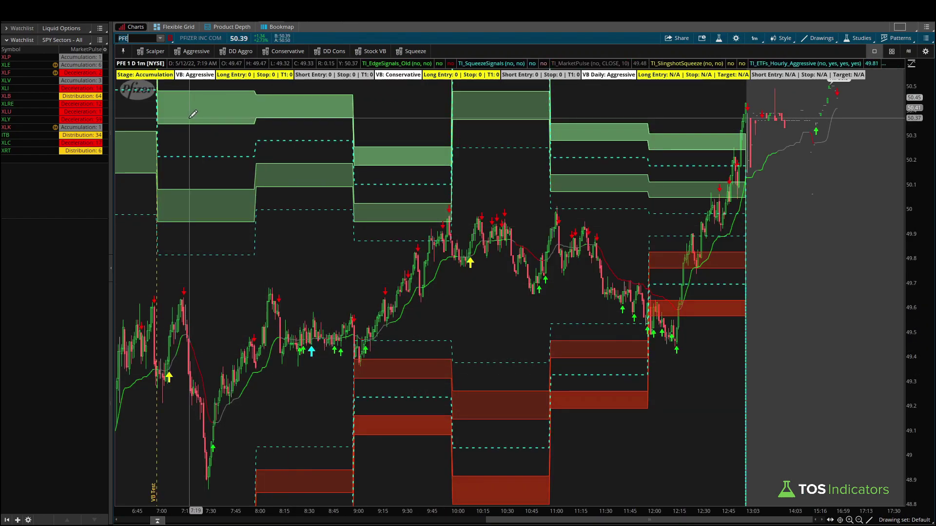
pyautogui.write('AMGN')
pyautogui.press('Return')
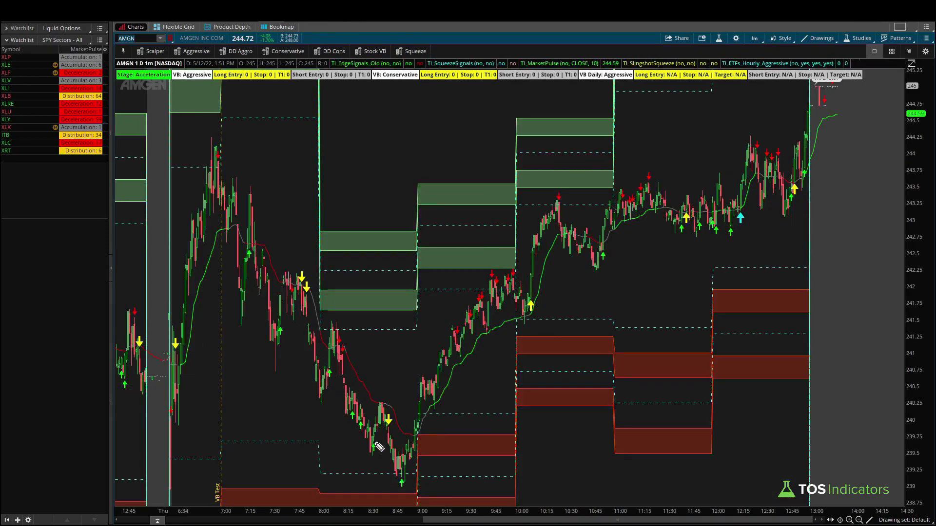
pyautogui.moveTo(330, 349)
pyautogui.mouseDown()
pyautogui.moveTo(399, 472)
pyautogui.moveTo(383, 468)
pyautogui.moveTo(406, 473)
pyautogui.mouseUp()
pyautogui.moveTo(414, 468)
pyautogui.mouseDown()
pyautogui.moveTo(393, 488)
pyautogui.moveTo(413, 469)
pyautogui.mouseUp()
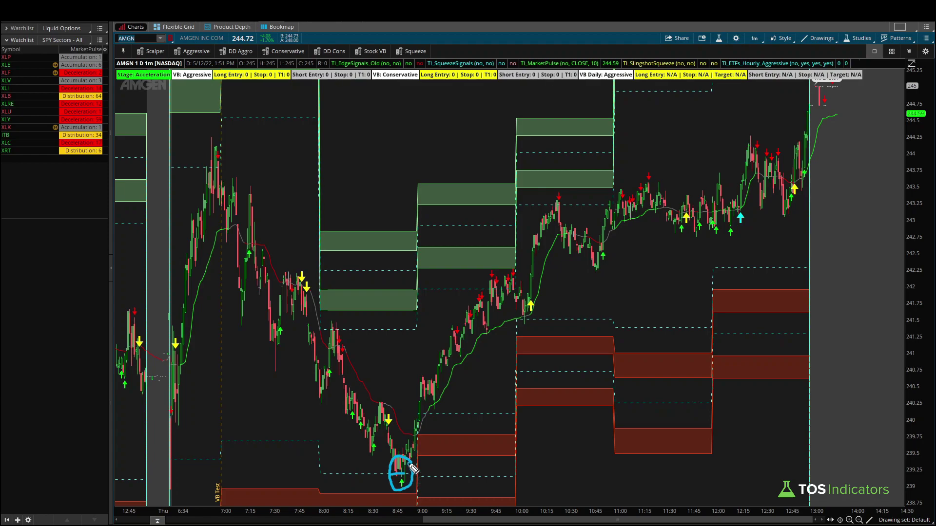
pyautogui.press('Escape')
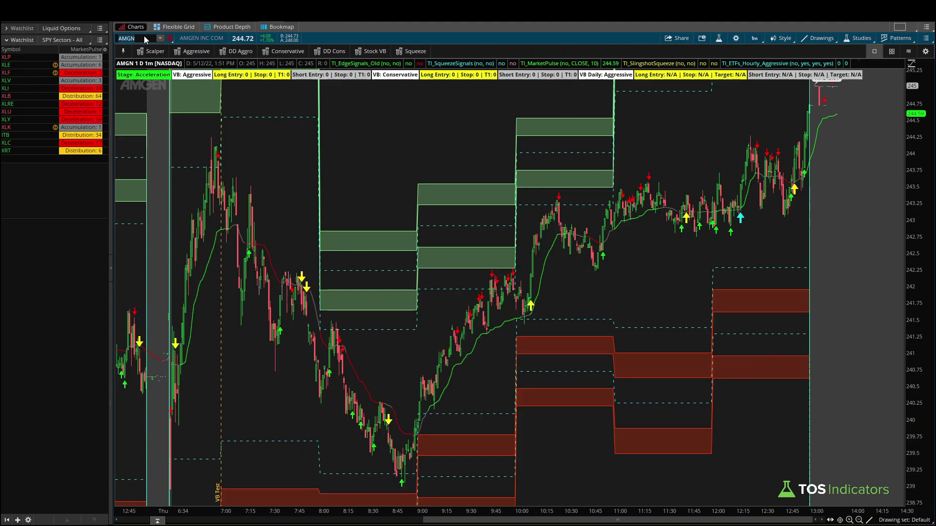
# Bring up the XLU chart and its component SO, and circle the SO low just before 9:00
pyautogui.press('Return')
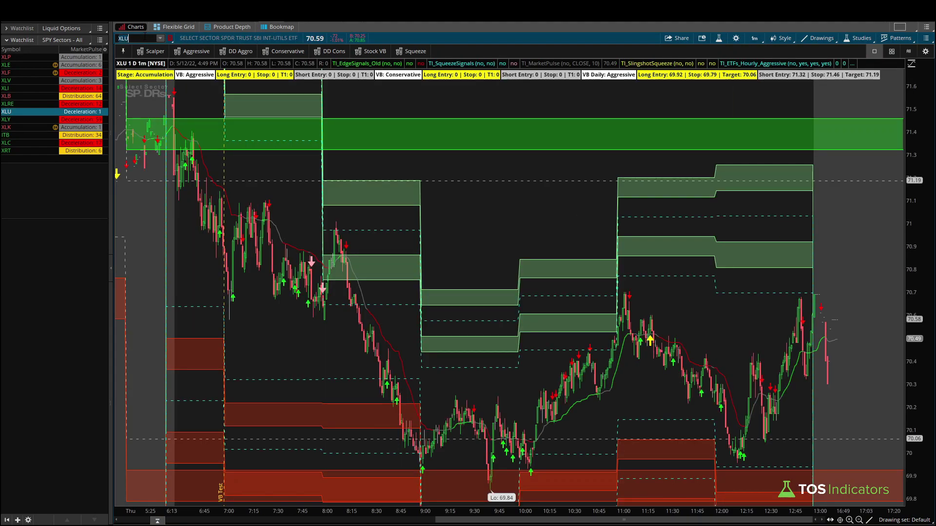
pyautogui.write('SO')
pyautogui.press('Return')
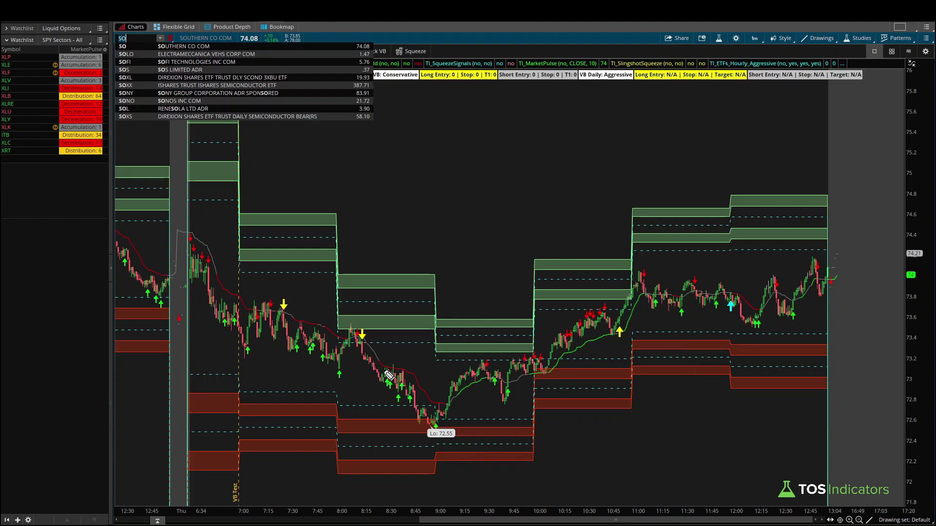
pyautogui.moveTo(442, 418)
pyautogui.mouseDown()
pyautogui.moveTo(416, 402)
pyautogui.moveTo(434, 431)
pyautogui.moveTo(449, 410)
pyautogui.mouseUp()
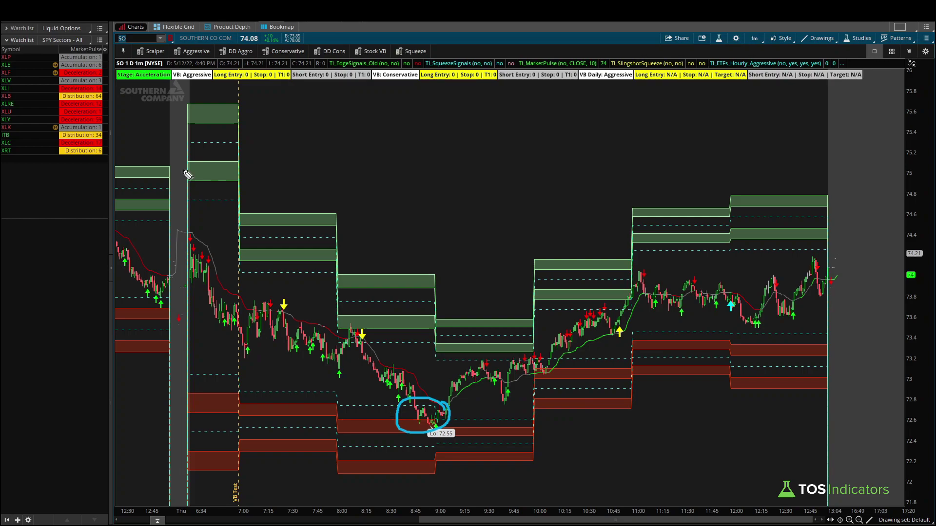
# Load the DUK chart and mark the decline from about 8:00 to 9:00 with an arrow, clearing the ink
pyautogui.click(141, 39)
pyautogui.write('DUK')
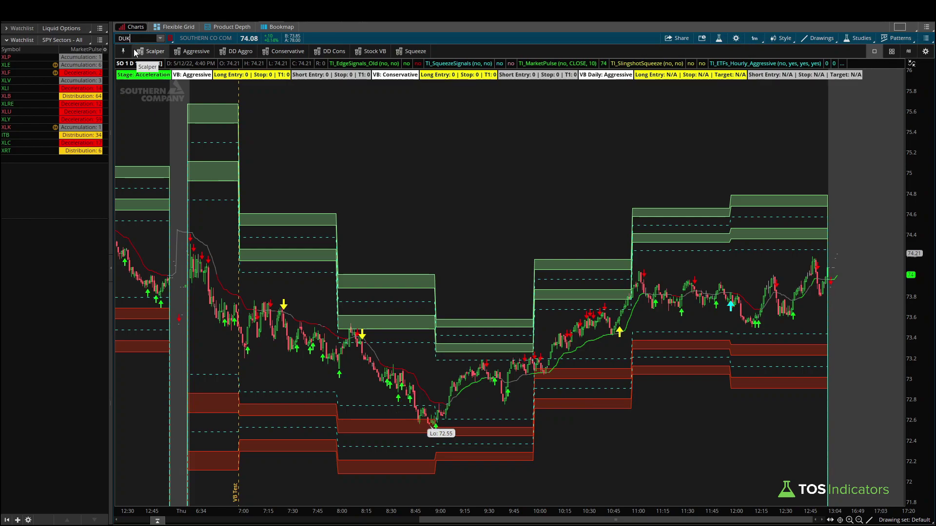
pyautogui.press('Return')
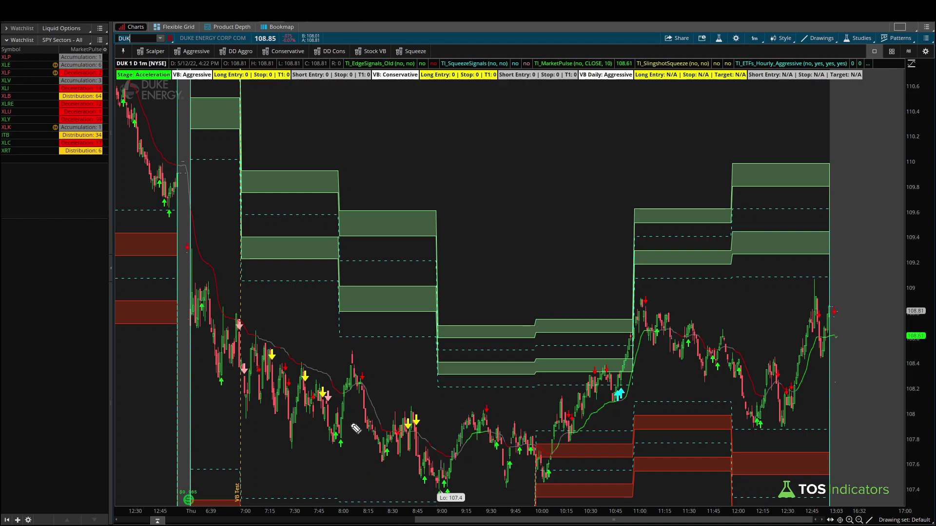
pyautogui.moveTo(361, 394); pyautogui.dragTo(429, 458)
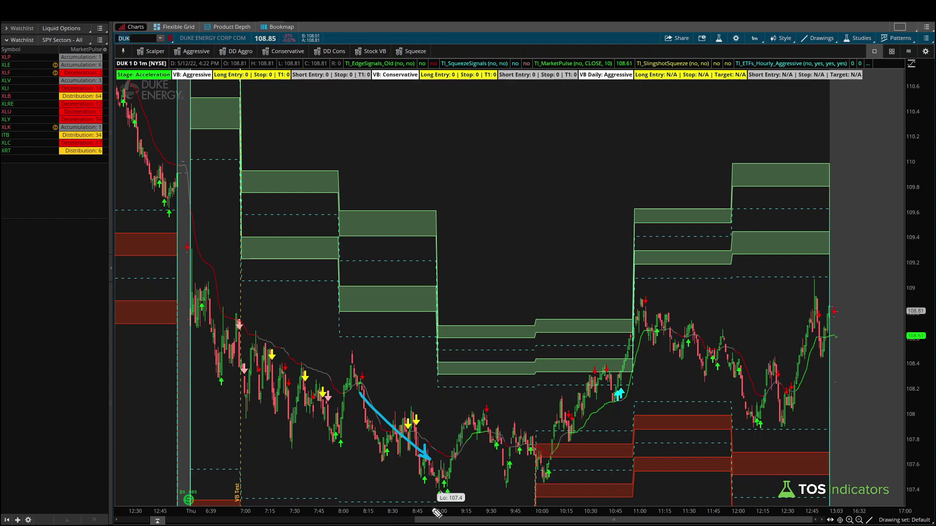
pyautogui.hotkey('ctrl', 'z')
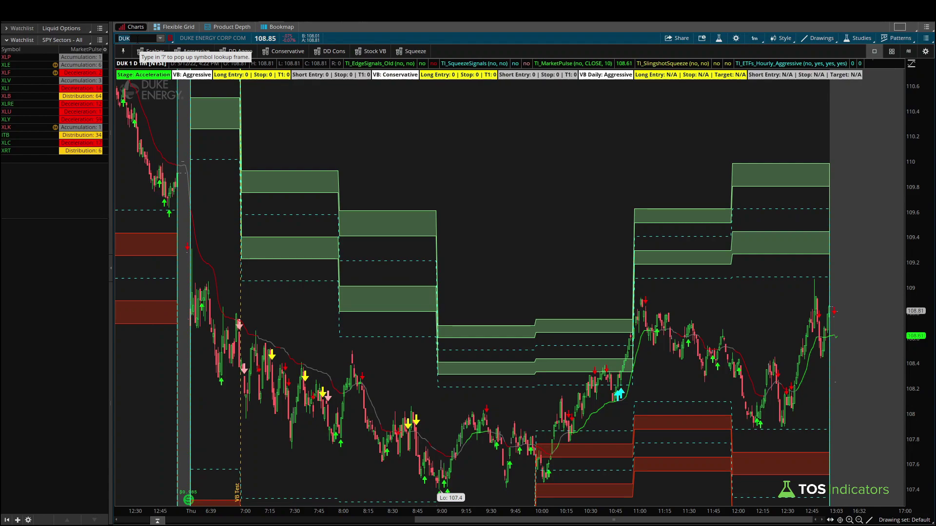
# Load the NEE chart, circle the candles below the hourly zone before 9:00 with an arrow, and clear the ink
pyautogui.press('Return')
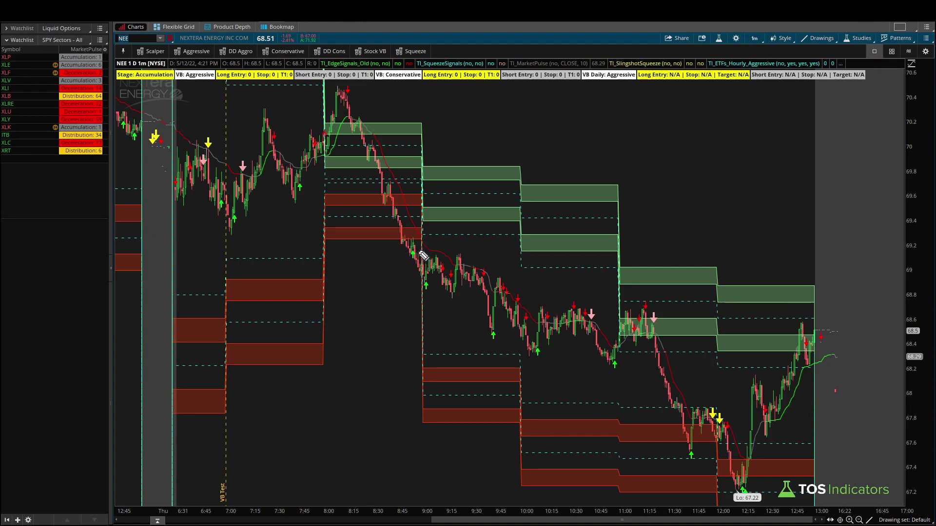
pyautogui.moveTo(375, 167)
pyautogui.mouseDown()
pyautogui.moveTo(408, 263)
pyautogui.moveTo(417, 240)
pyautogui.mouseUp()
pyautogui.moveTo(425, 230); pyautogui.dragTo(434, 238)
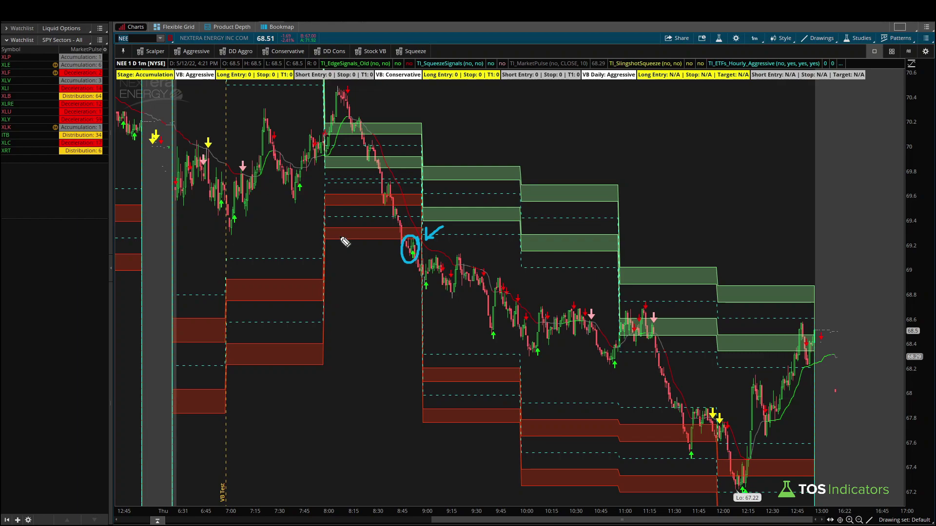
pyautogui.press('Escape')
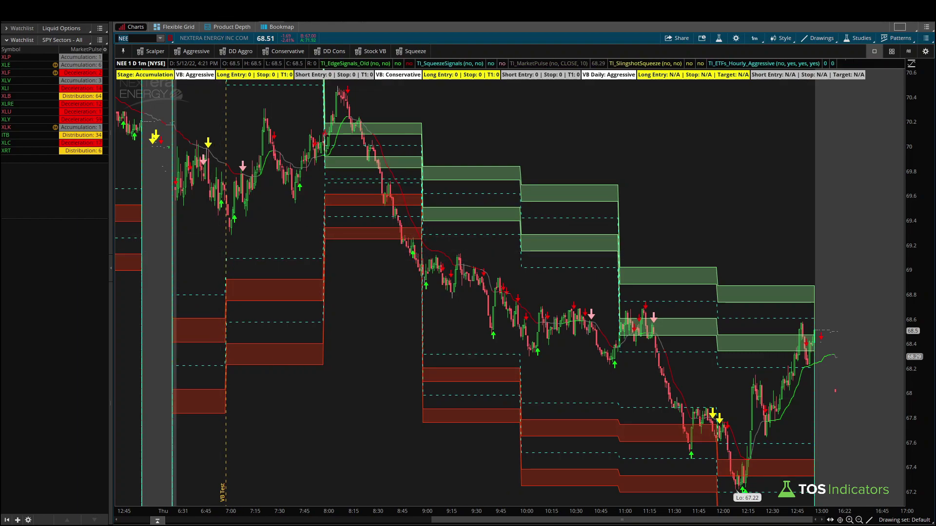
# Load the XLP chart, mark the low around 9:00 and the bounce from it, and clear the ink
pyautogui.write('LP')
pyautogui.press('Return')
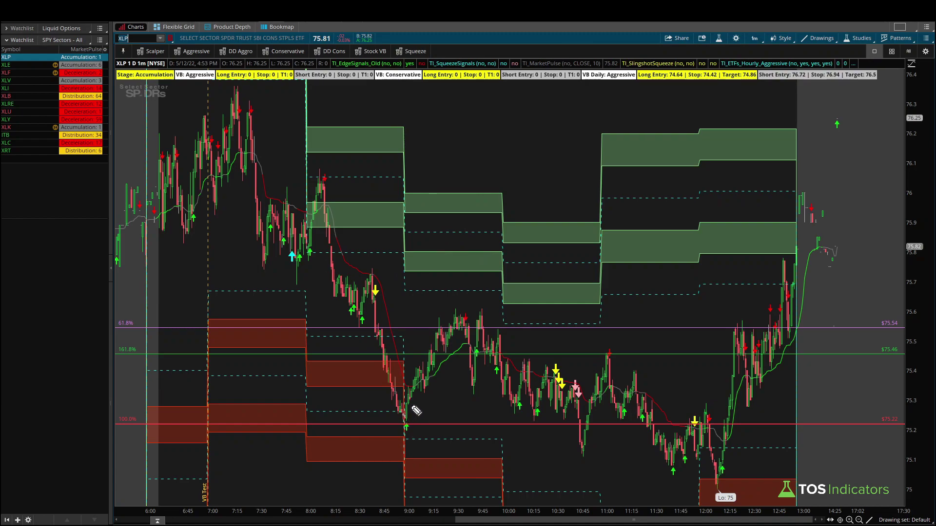
pyautogui.moveTo(413, 392)
pyautogui.mouseDown()
pyautogui.moveTo(399, 433)
pyautogui.moveTo(422, 418)
pyautogui.moveTo(411, 396)
pyautogui.mouseUp()
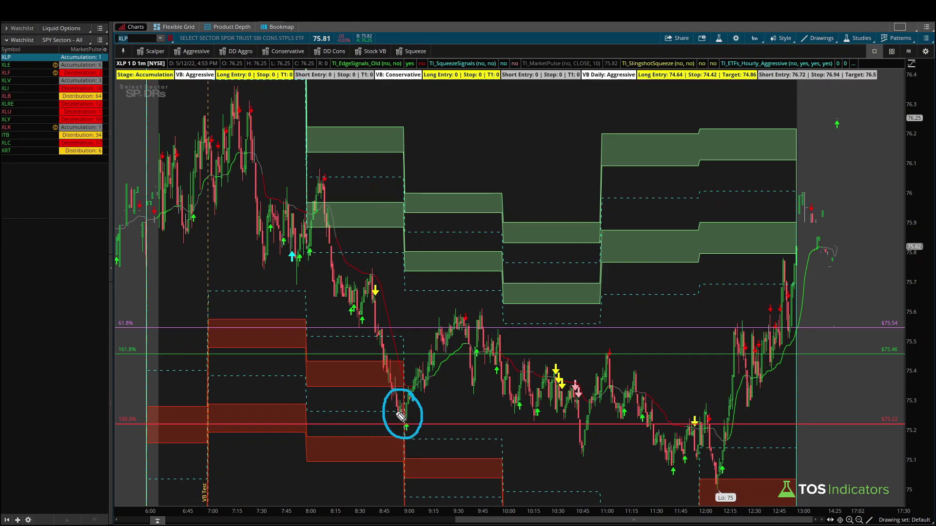
pyautogui.moveTo(412, 396)
pyautogui.mouseDown()
pyautogui.moveTo(451, 336)
pyautogui.moveTo(445, 340)
pyautogui.mouseUp()
pyautogui.press('e')
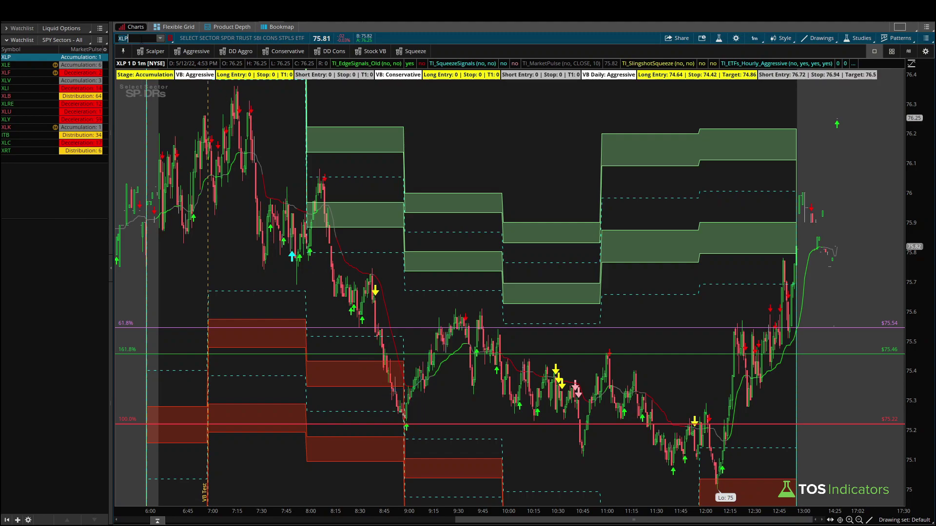
# Load the PG chart, mark the dashed level near 8:45 and the price swings down to about 10:00, and clear the ink
pyautogui.write('PG')
pyautogui.press('Return')
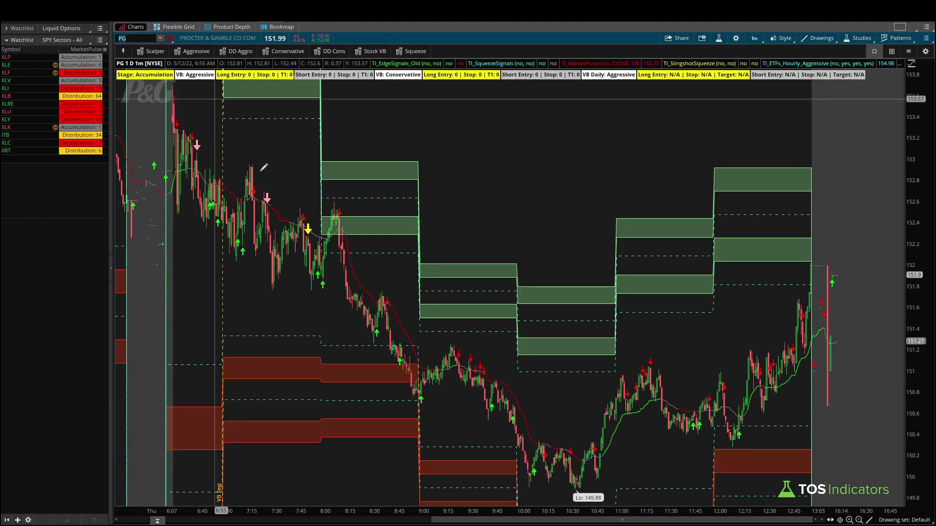
pyautogui.moveTo(374, 346)
pyautogui.mouseDown()
pyautogui.moveTo(409, 346)
pyautogui.moveTo(396, 358)
pyautogui.moveTo(418, 394)
pyautogui.moveTo(452, 355)
pyautogui.moveTo(498, 396)
pyautogui.moveTo(524, 456)
pyautogui.mouseUp()
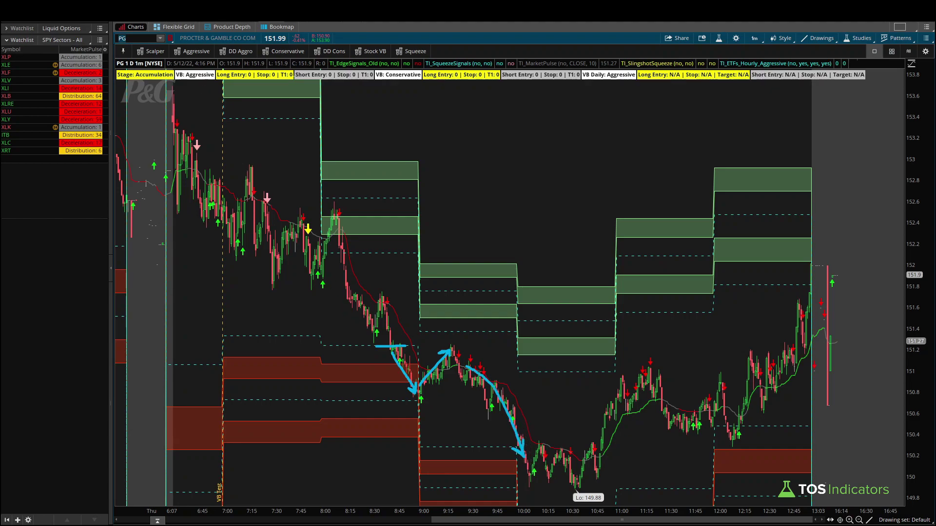
pyautogui.press('Escape')
# Load the KO chart and mark the drop between the two dashed levels from about 7:30 to 8:00
pyautogui.write('KO')
pyautogui.press('Return')
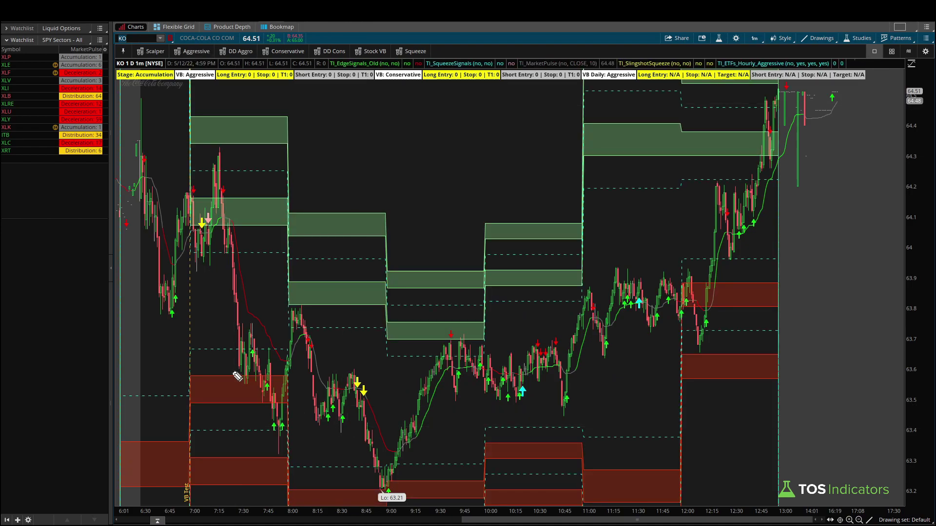
pyautogui.moveTo(240, 349)
pyautogui.mouseDown()
pyautogui.moveTo(254, 349)
pyautogui.moveTo(266, 401)
pyautogui.moveTo(291, 430)
pyautogui.mouseUp()
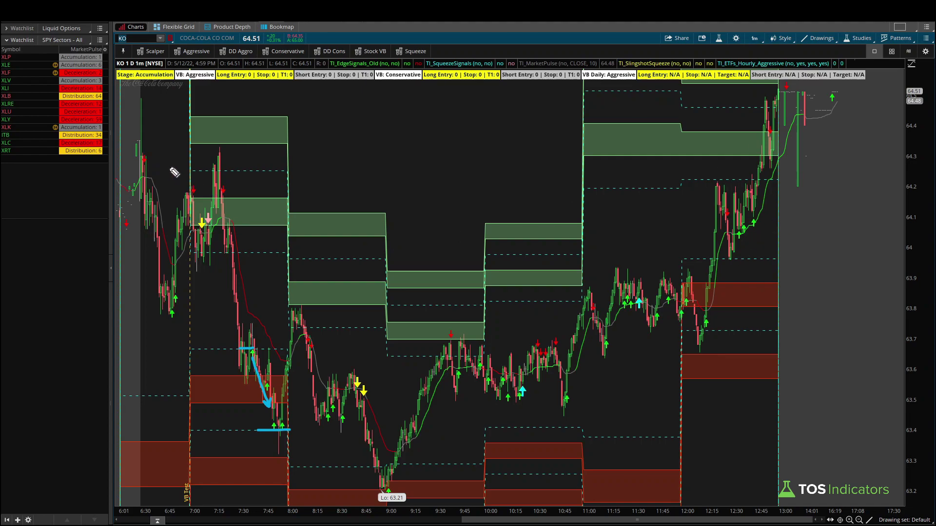
pyautogui.moveTo(185, 145); pyautogui.dragTo(277, 145)
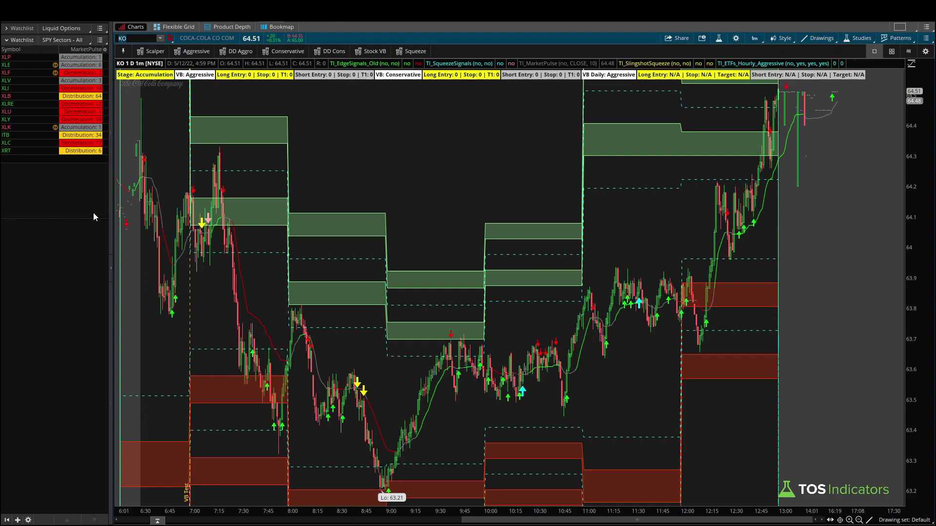
# Load the /ES chart, circle the low around 9:00 with an arrow beside it, and point out XLV in the watchlist
pyautogui.write('/ES')
pyautogui.press('Return')
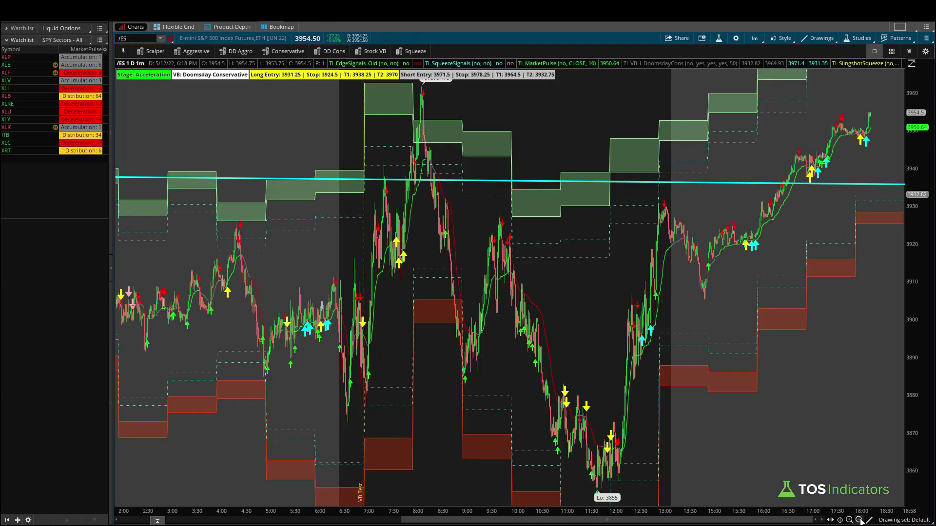
pyautogui.moveTo(471, 314)
pyautogui.mouseDown()
pyautogui.moveTo(458, 373)
pyautogui.moveTo(475, 318)
pyautogui.mouseUp()
pyautogui.moveTo(572, 291)
pyautogui.mouseDown()
pyautogui.moveTo(515, 312)
pyautogui.moveTo(530, 322)
pyautogui.mouseUp()
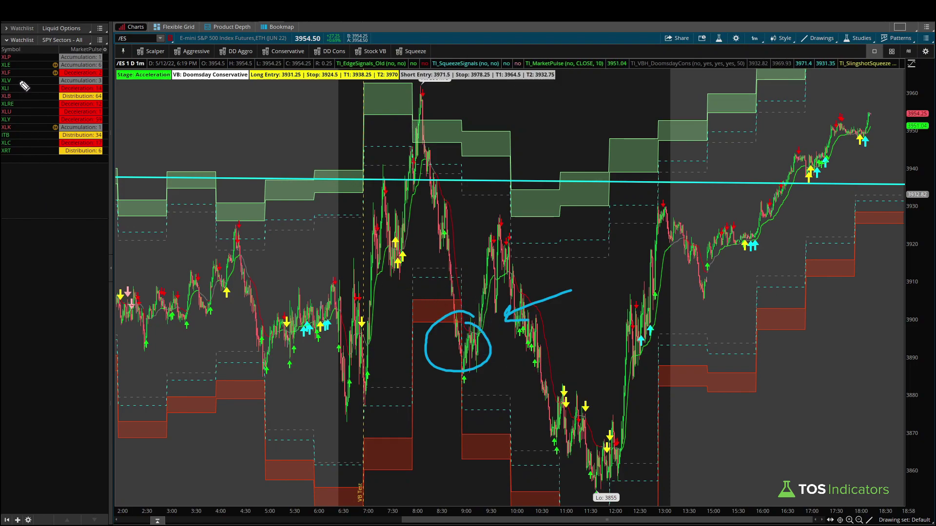
pyautogui.moveTo(13, 79)
pyautogui.mouseDown()
pyautogui.moveTo(27, 82)
pyautogui.moveTo(12, 80)
pyautogui.mouseUp()
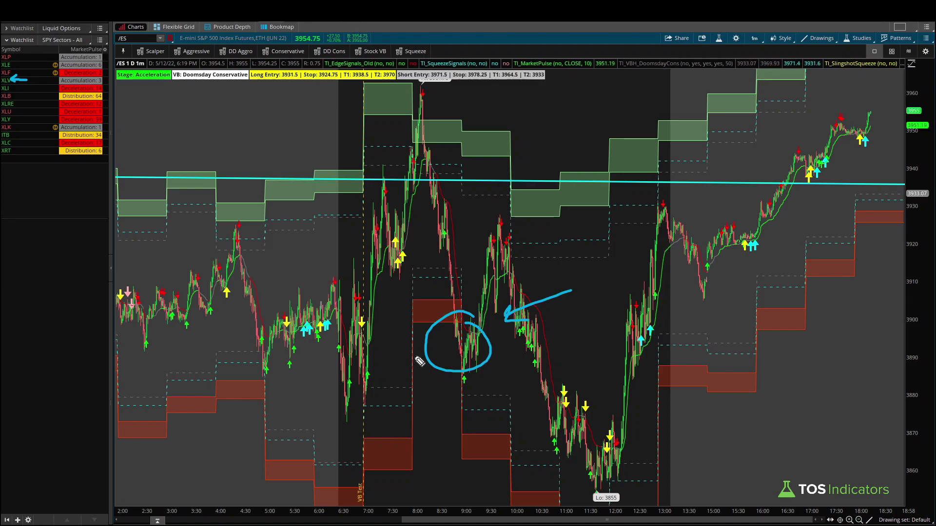
# Switch to the browser's Volatility Box indicator page, mark the symbols field with an arrow and brackets, and clear the ink
pyautogui.hotkey('alt', 'Tab')
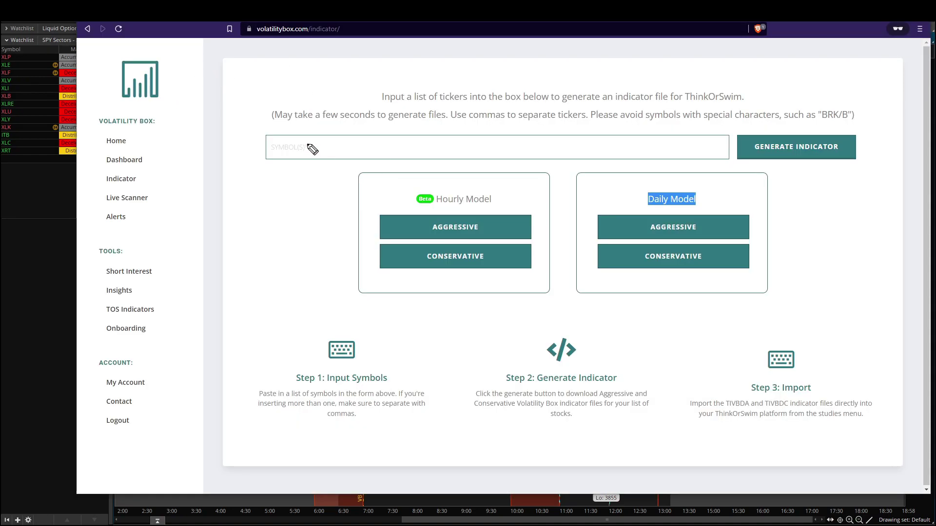
pyautogui.moveTo(283, 185); pyautogui.dragTo(324, 159)
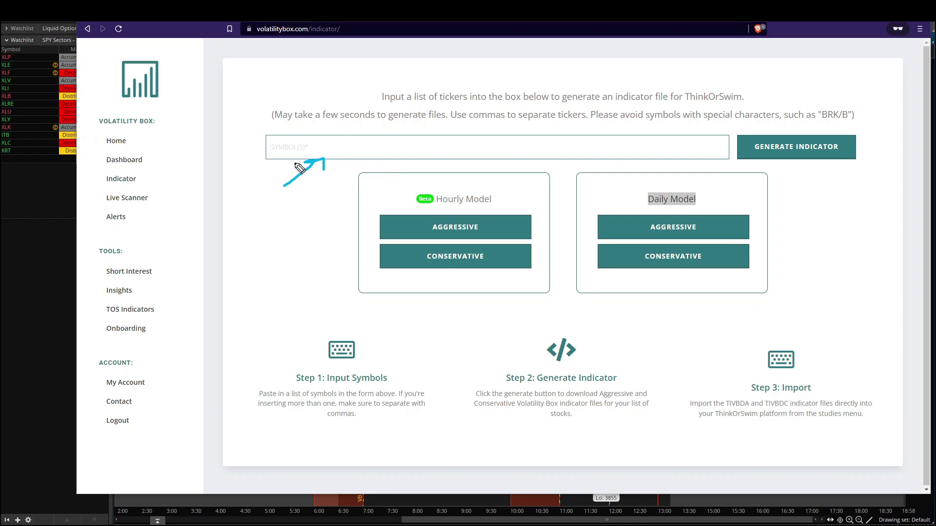
pyautogui.moveTo(277, 136)
pyautogui.mouseDown()
pyautogui.moveTo(268, 145)
pyautogui.moveTo(277, 161)
pyautogui.mouseUp()
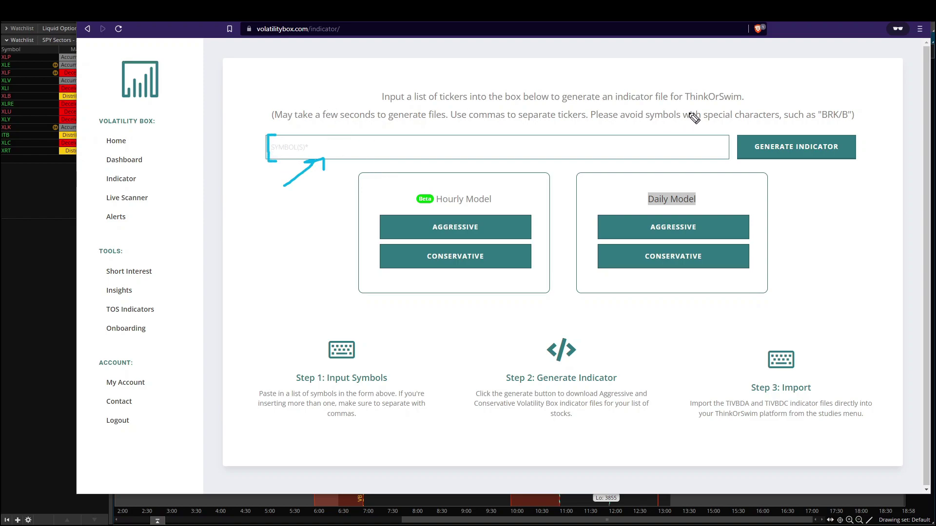
pyautogui.moveTo(726, 136)
pyautogui.mouseDown()
pyautogui.moveTo(730, 155)
pyautogui.moveTo(716, 156)
pyautogui.mouseUp()
pyautogui.press('Escape')
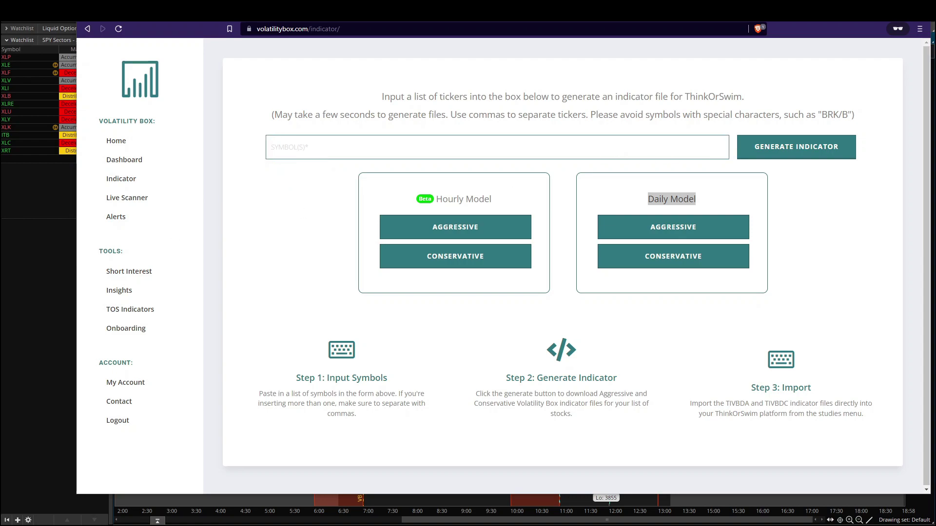